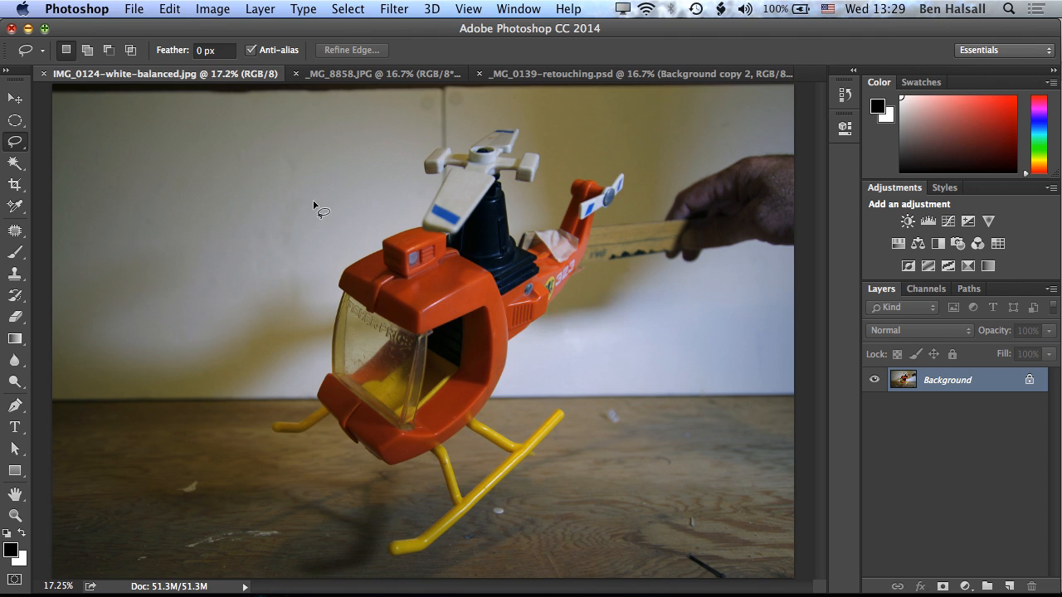
# Copy the entire IMG_0124-white-balanced.jpg image into _MG_8858.JPG, accepting the colour conversion, and convert the pasted layer to a smart object.
pyautogui.press('super+a')
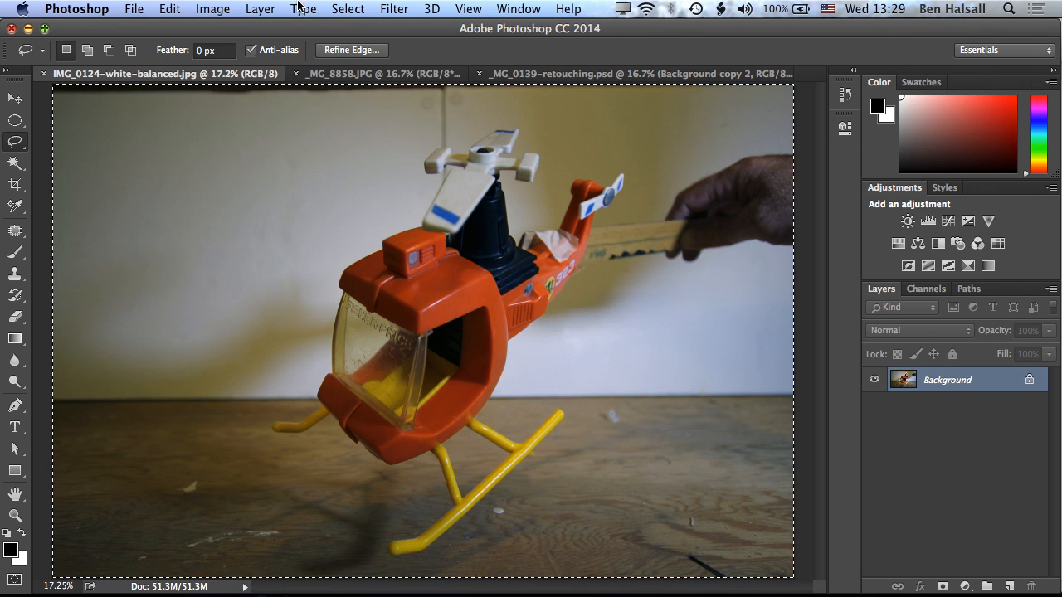
pyautogui.click(349, 8)
pyautogui.click(384, 30)
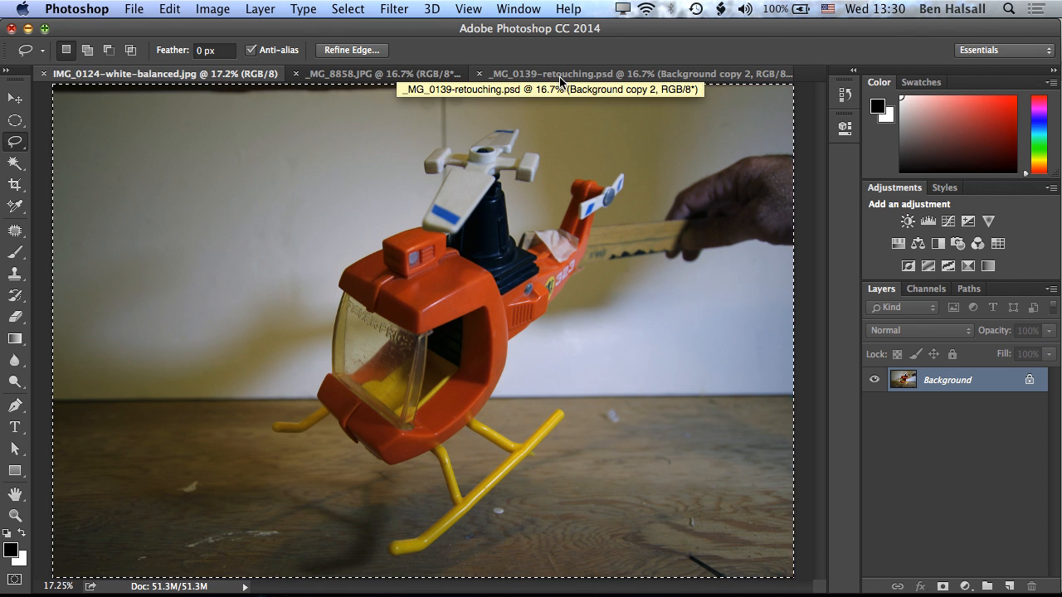
pyautogui.click(398, 74)
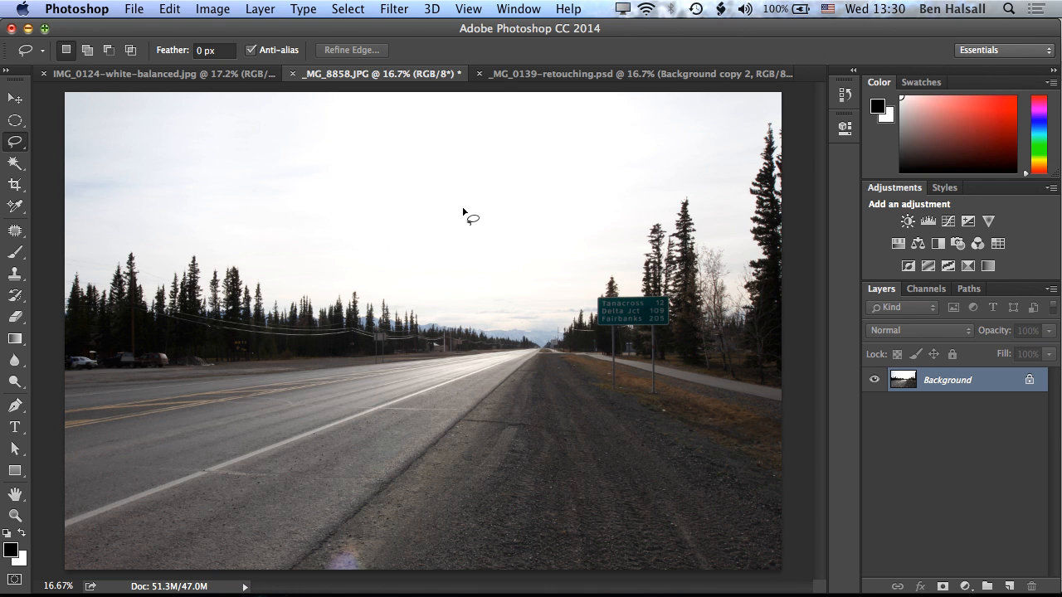
pyautogui.click(175, 9)
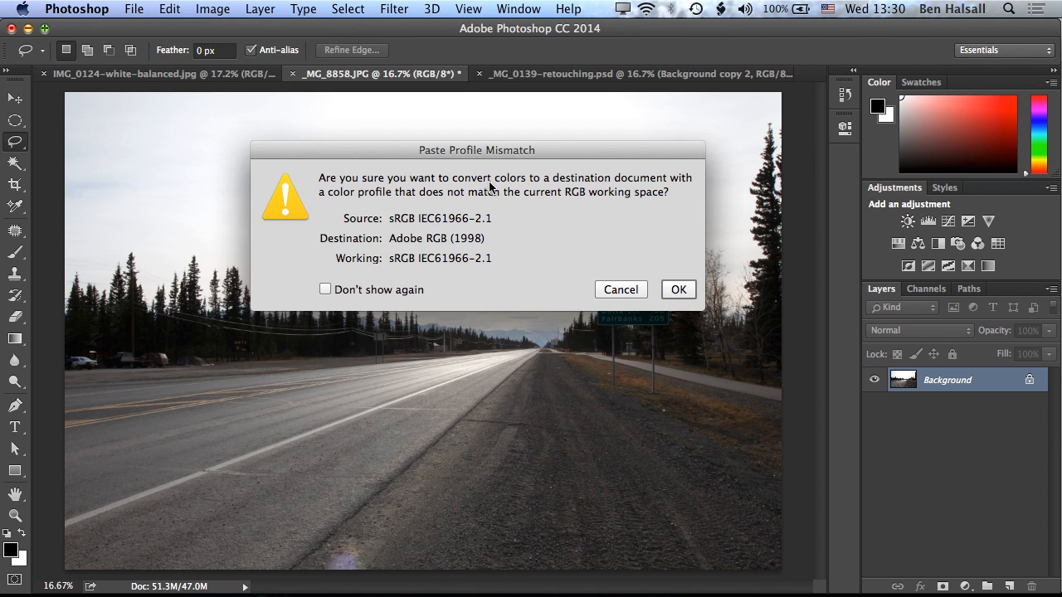
pyautogui.click(678, 289)
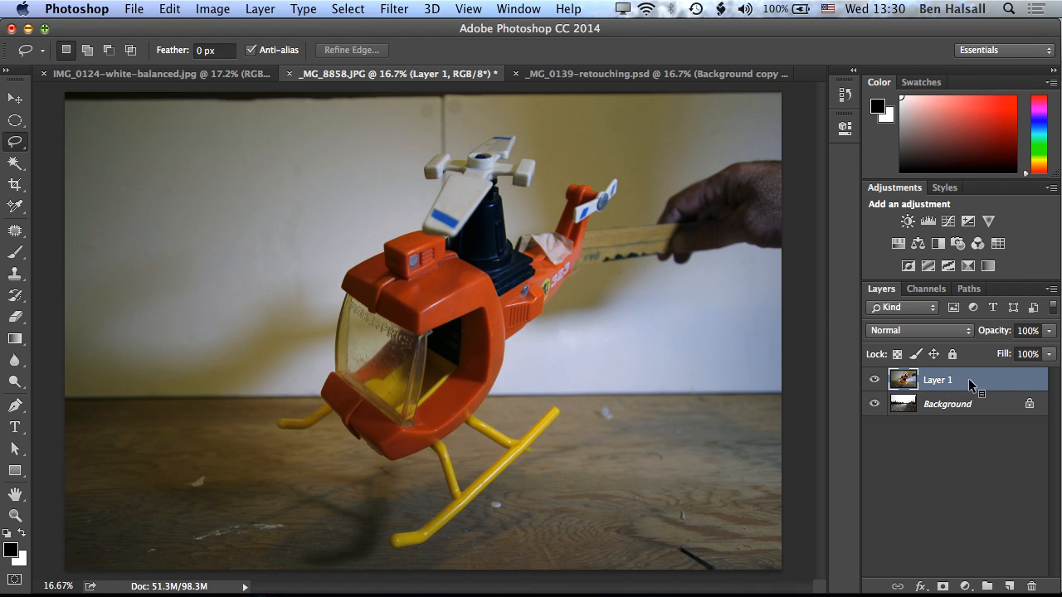
pyautogui.rightClick(989, 384)
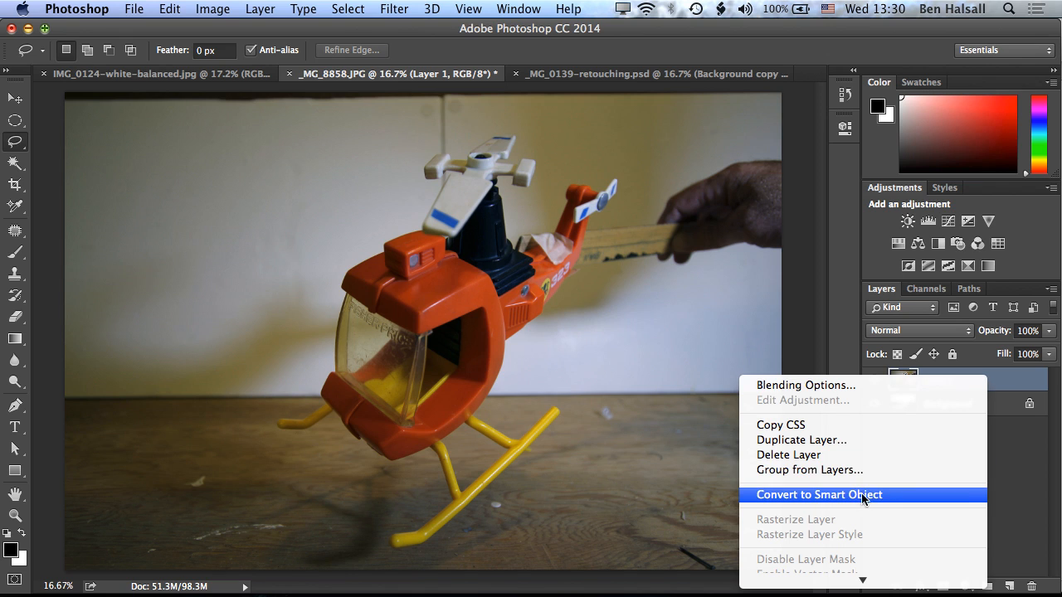
pyautogui.click(886, 495)
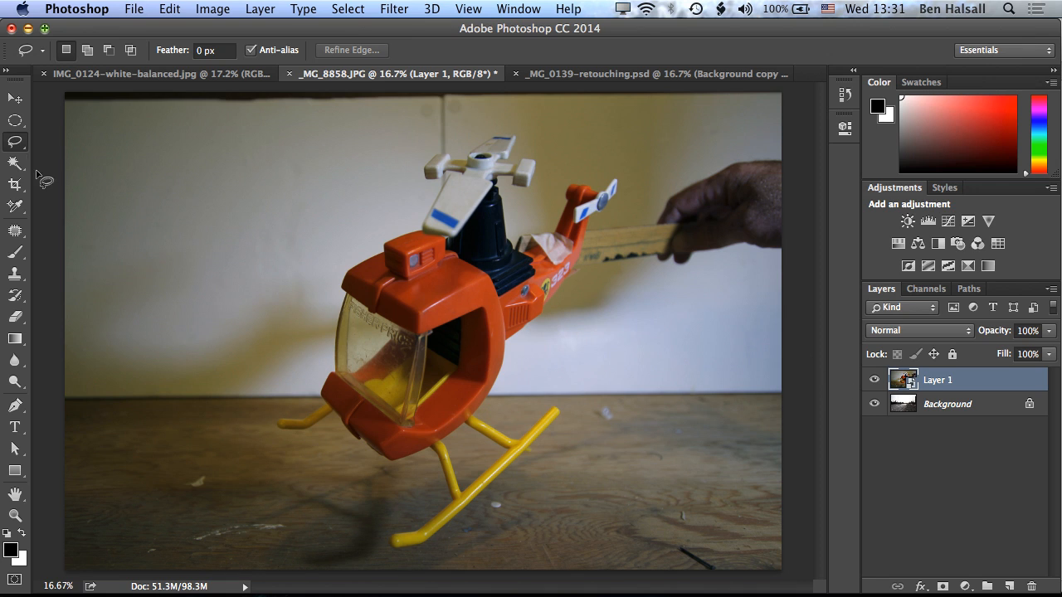
# Select the toy helicopter by tracing closely around its skids, cabin, rotor and tail with the Polygonal Lasso, leaving out the hand and ruler.
pyautogui.rightClick(15, 141)
pyautogui.click(99, 153)
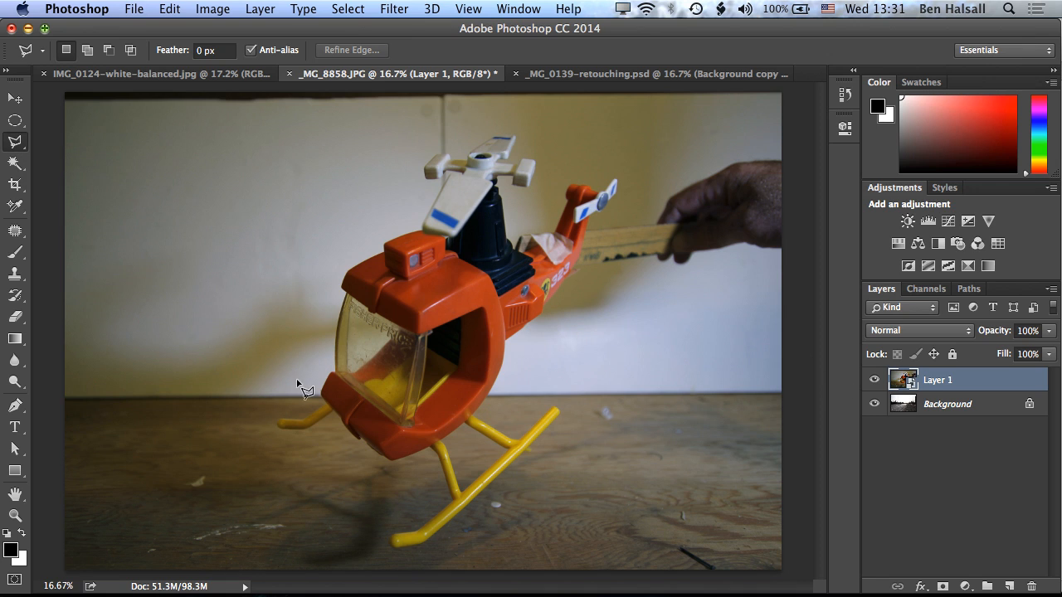
pyautogui.click(332, 417)
pyautogui.click(307, 433)
pyautogui.click(278, 430)
pyautogui.click(275, 421)
pyautogui.click(304, 412)
pyautogui.click(322, 397)
pyautogui.click(320, 387)
pyautogui.click(331, 368)
pyautogui.click(336, 319)
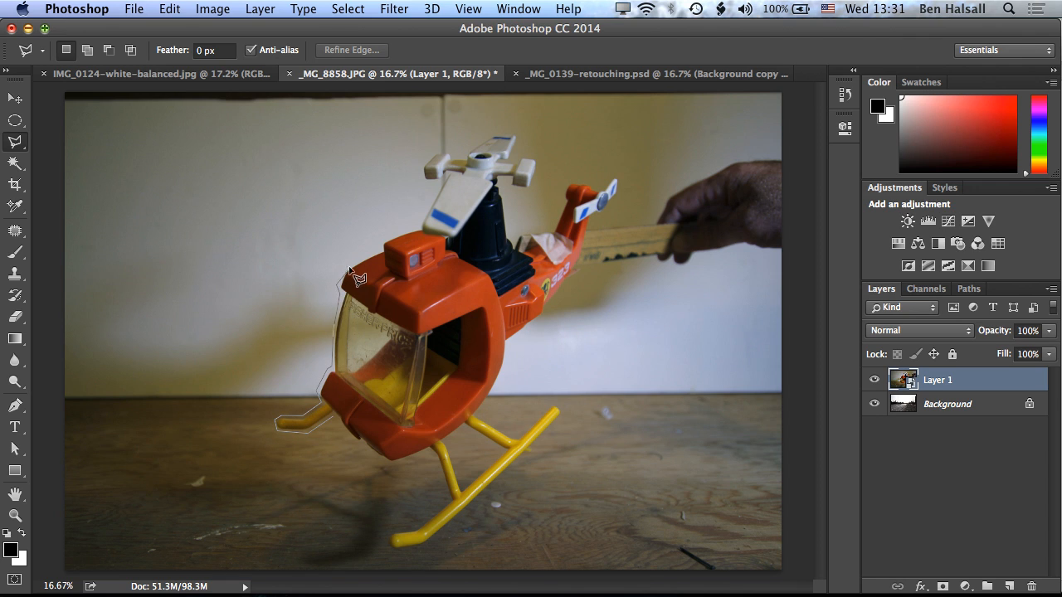
pyautogui.click(348, 264)
pyautogui.click(376, 249)
pyautogui.click(384, 241)
pyautogui.click(419, 225)
pyautogui.click(423, 173)
pyautogui.click(434, 152)
pyautogui.click(468, 147)
pyautogui.click(496, 131)
pyautogui.click(523, 134)
pyautogui.click(539, 161)
pyautogui.click(536, 181)
pyautogui.click(518, 246)
pyautogui.click(549, 232)
pyautogui.click(563, 204)
pyautogui.click(565, 181)
pyautogui.click(579, 179)
pyautogui.click(602, 187)
pyautogui.click(617, 175)
pyautogui.click(622, 178)
pyautogui.click(619, 195)
pyautogui.click(592, 219)
pyautogui.click(579, 263)
pyautogui.click(541, 312)
pyautogui.click(502, 367)
pyautogui.click(485, 413)
pyautogui.click(520, 437)
pyautogui.click(557, 402)
pyautogui.click(564, 411)
pyautogui.click(427, 549)
pyautogui.click(390, 551)
pyautogui.click(394, 529)
pyautogui.click(449, 498)
pyautogui.click(434, 453)
pyautogui.click(393, 464)
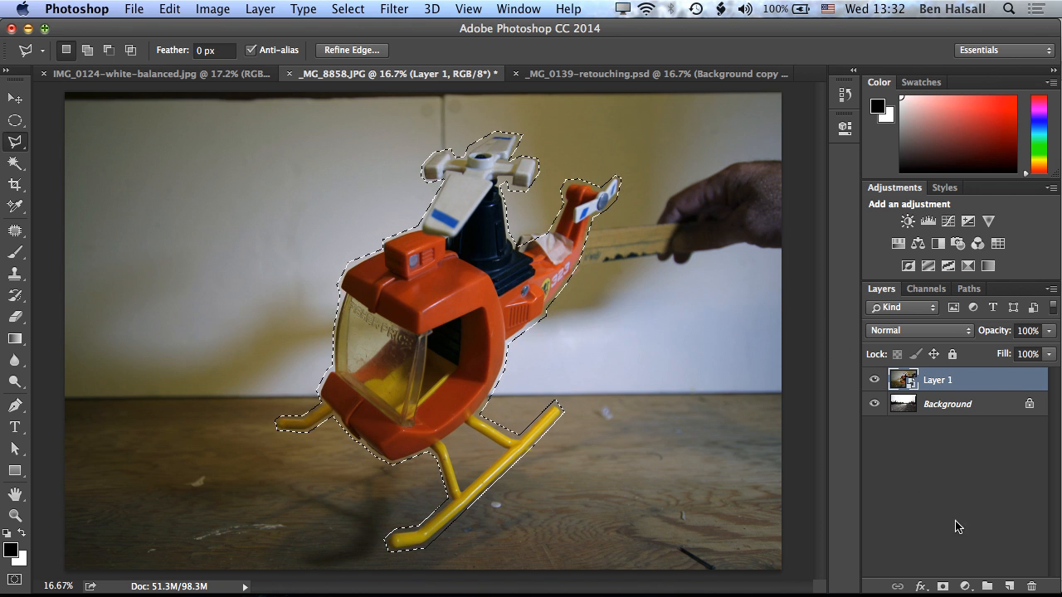
# Add a layer mask from the helicopter selection and rename the layer Helicopter.
pyautogui.click(944, 587)
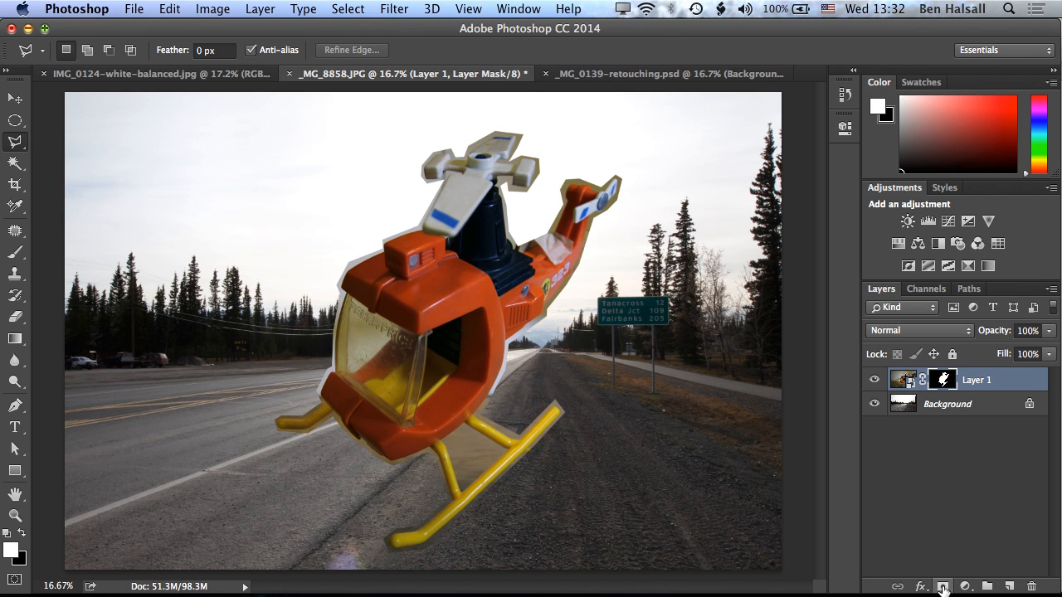
pyautogui.doubleClick(976, 380)
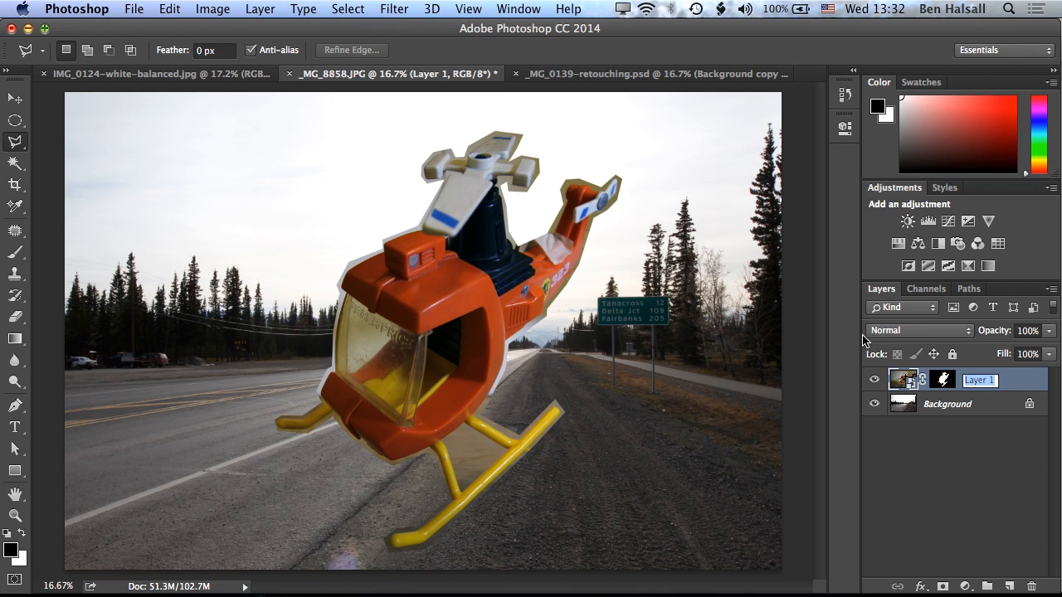
pyautogui.write('helo')
pyautogui.write('copter')
pyautogui.press('Return')
# Scale the helicopter down to about half its size and place it in the sky above the road.
pyautogui.press('super+t')
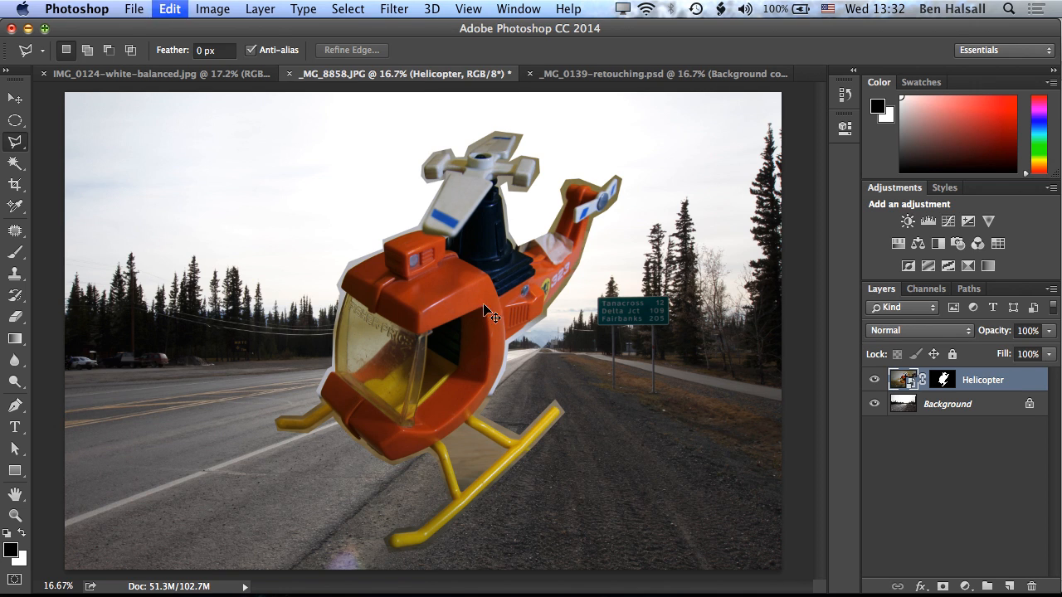
pyautogui.moveTo(70, 96); pyautogui.dragTo(473, 244)
pyautogui.moveTo(627, 449); pyautogui.dragTo(467, 130)
pyautogui.press('Return')
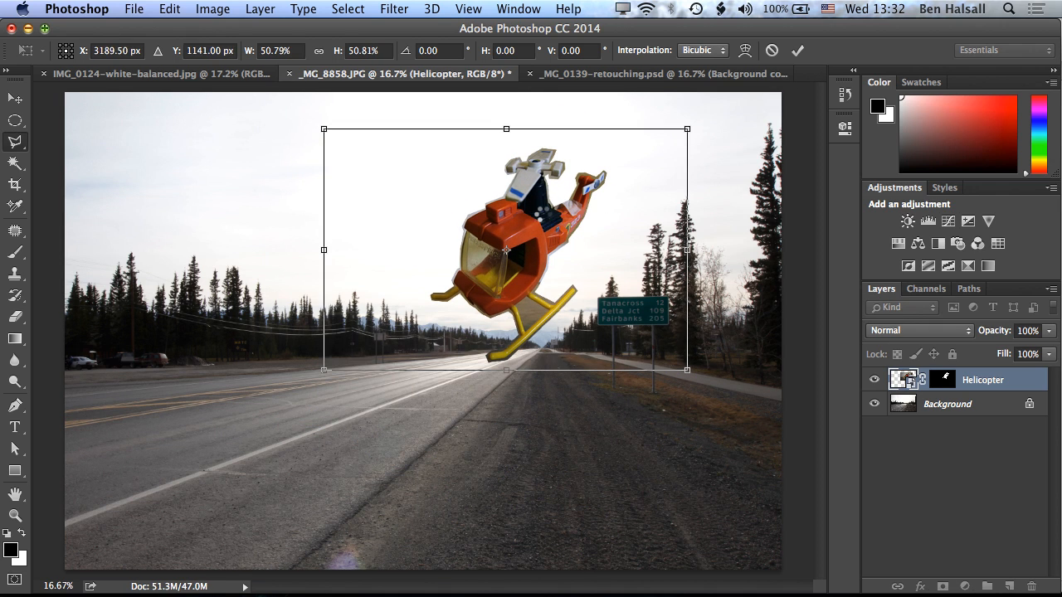
# Enlarge the helicopter with Free Transform and move it up so its rotor sits near the photo's upper edge.
pyautogui.click(947, 380)
pyautogui.hotkey('ctrl', 't')
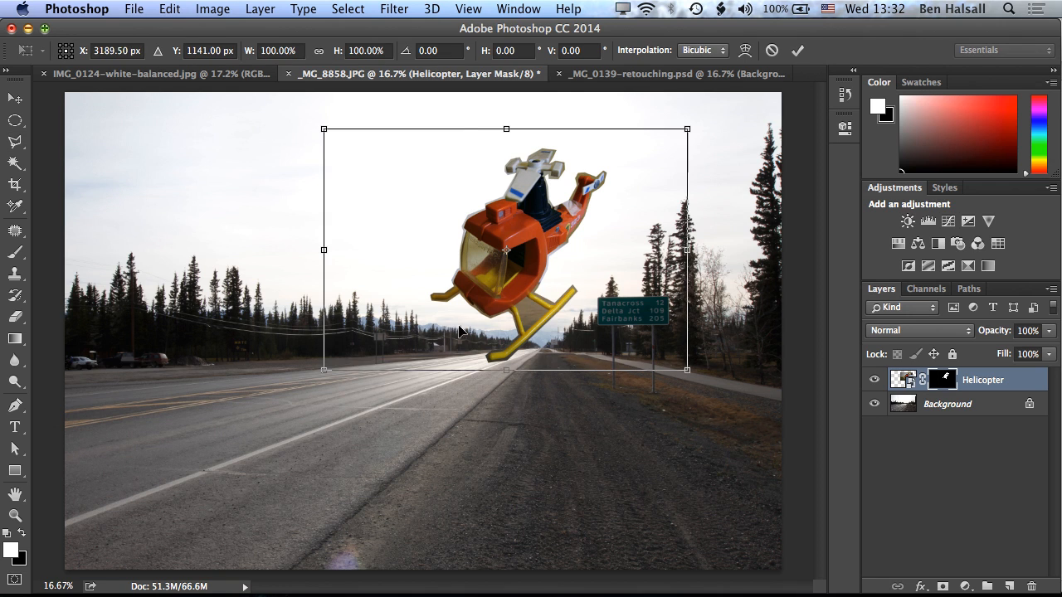
pyautogui.moveTo(320, 434); pyautogui.dragTo(145, 490)
pyautogui.press('Return')
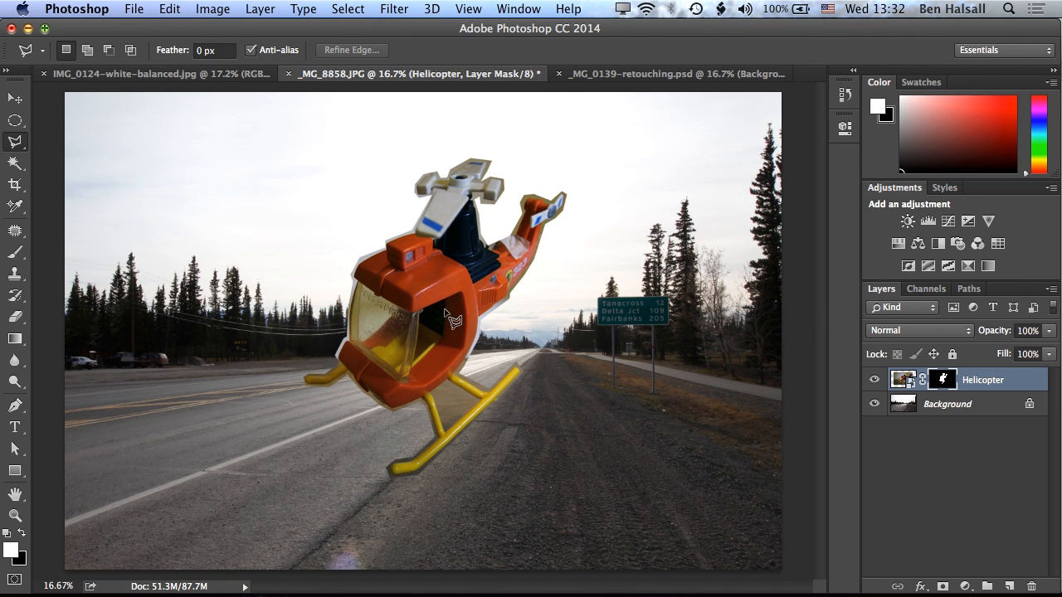
pyautogui.press('v')
pyautogui.moveTo(459, 307)
pyautogui.mouseDown()
pyautogui.moveTo(545, 270)
pyautogui.moveTo(535, 259)
pyautogui.moveTo(510, 282)
pyautogui.moveTo(379, 292)
pyautogui.moveTo(320, 277)
pyautogui.moveTo(469, 267)
pyautogui.mouseUp()
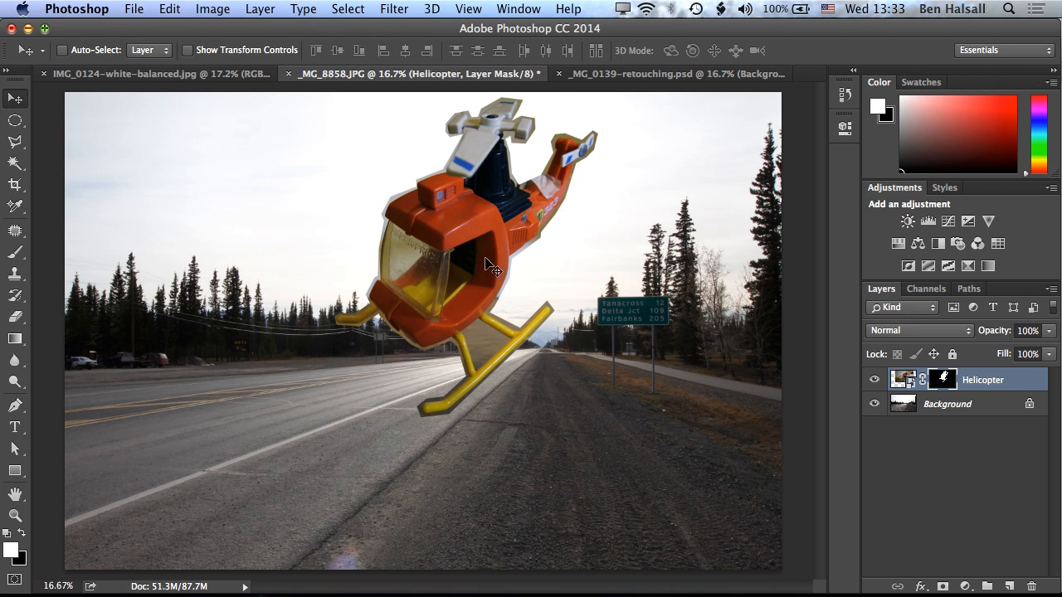
# Scale the helicopter down to a small size over the road's horizon and rotate it about 14.73° clockwise.
pyautogui.hotkey('ctrl', 't')
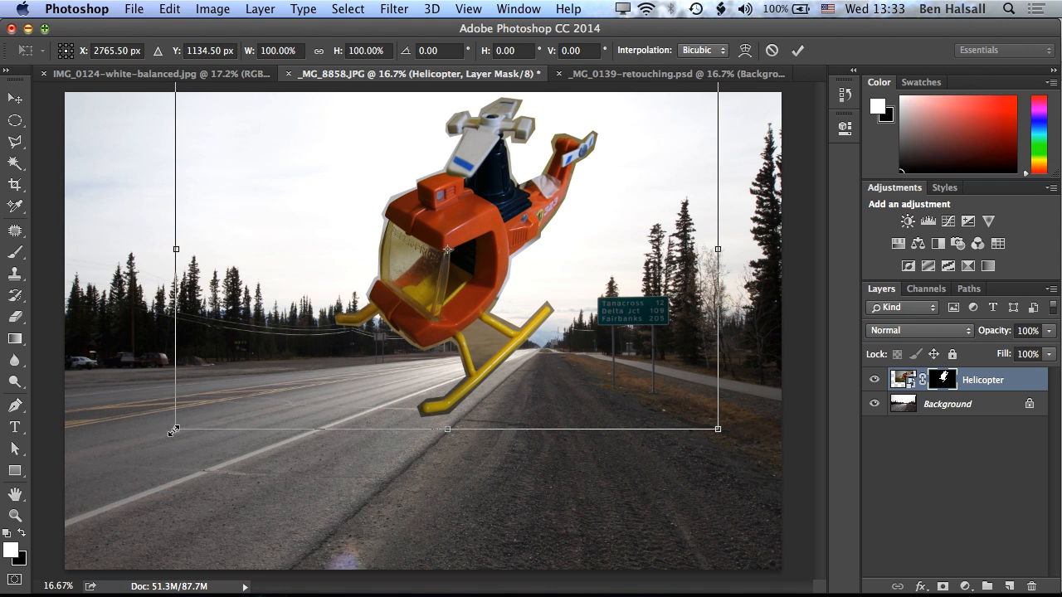
pyautogui.moveTo(175, 430); pyautogui.dragTo(437, 272)
pyautogui.moveTo(606, 146); pyautogui.dragTo(560, 234)
pyautogui.press('Return')
pyautogui.hotkey('ctrl', 't')
pyautogui.moveTo(645, 358); pyautogui.dragTo(609, 378)
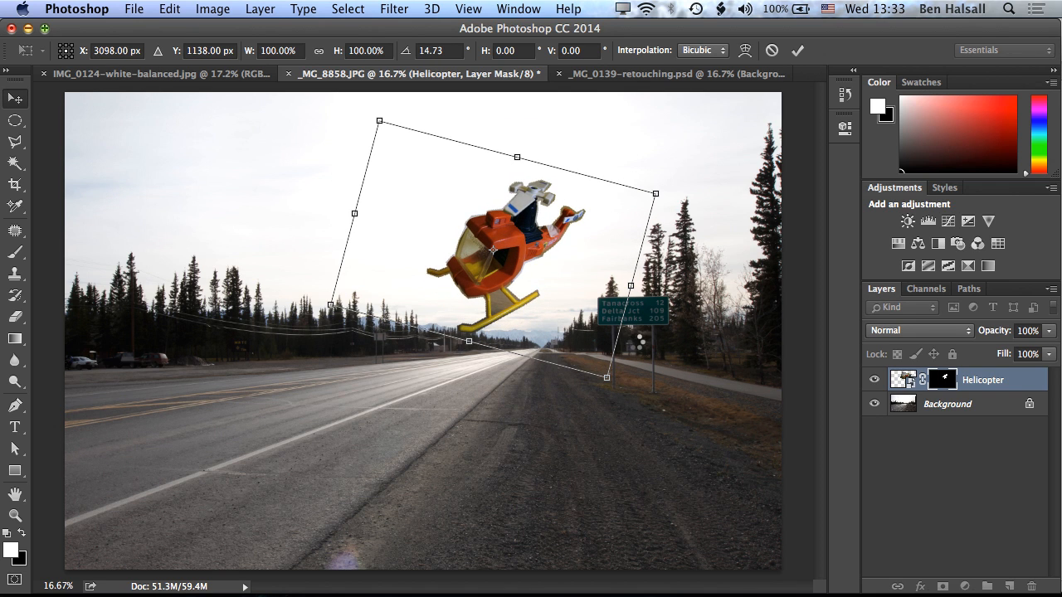
pyautogui.press('Return')
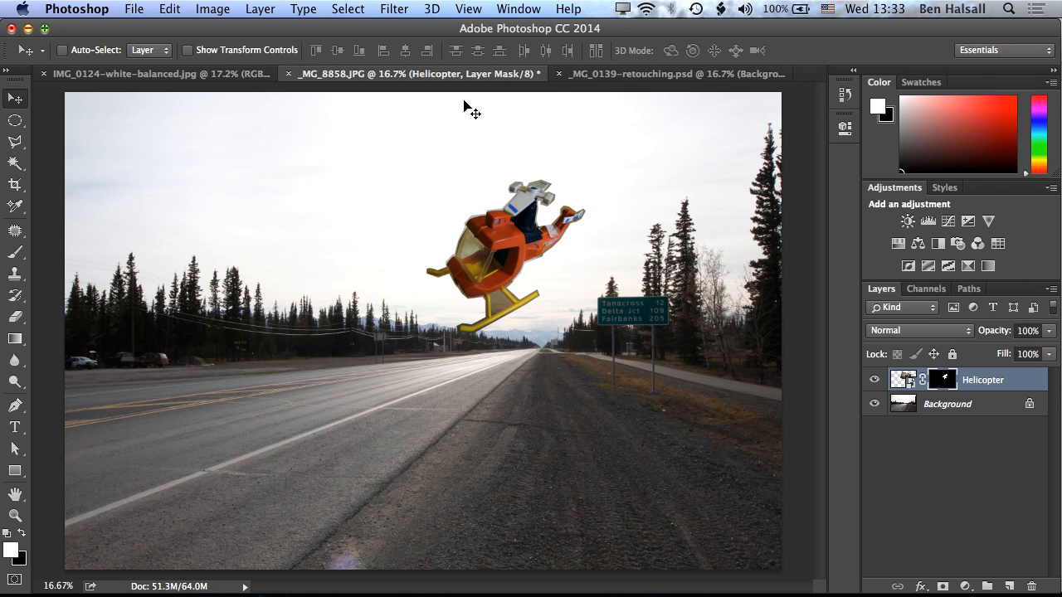
# Duplicate _MG_0139-retouching.psd as _MG_0139-retouching copy with merged layers only.
pyautogui.click(610, 74)
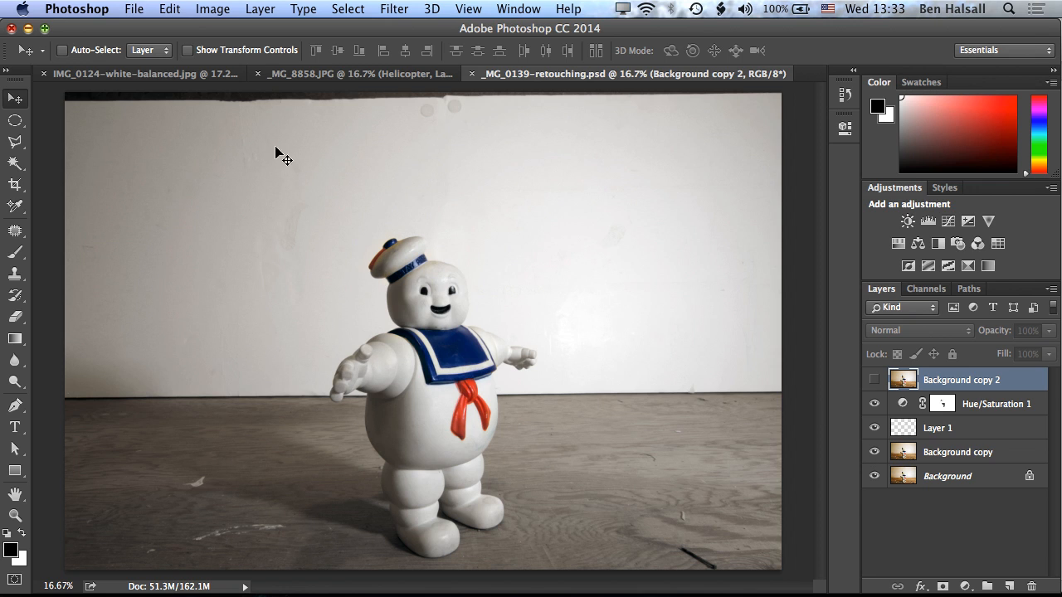
pyautogui.click(213, 10)
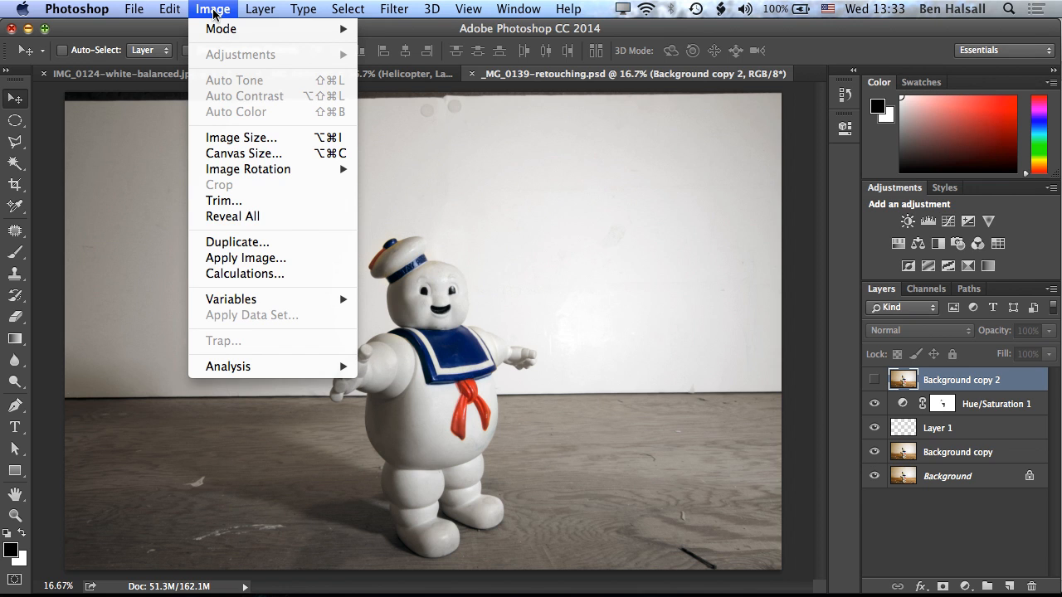
pyautogui.click(246, 243)
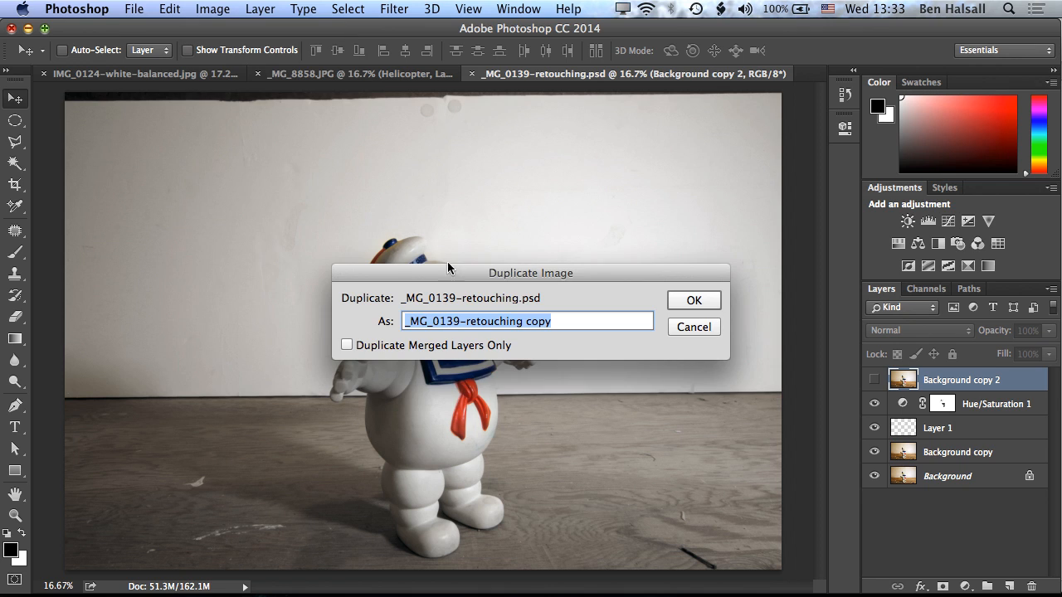
pyautogui.click(347, 347)
pyautogui.click(701, 304)
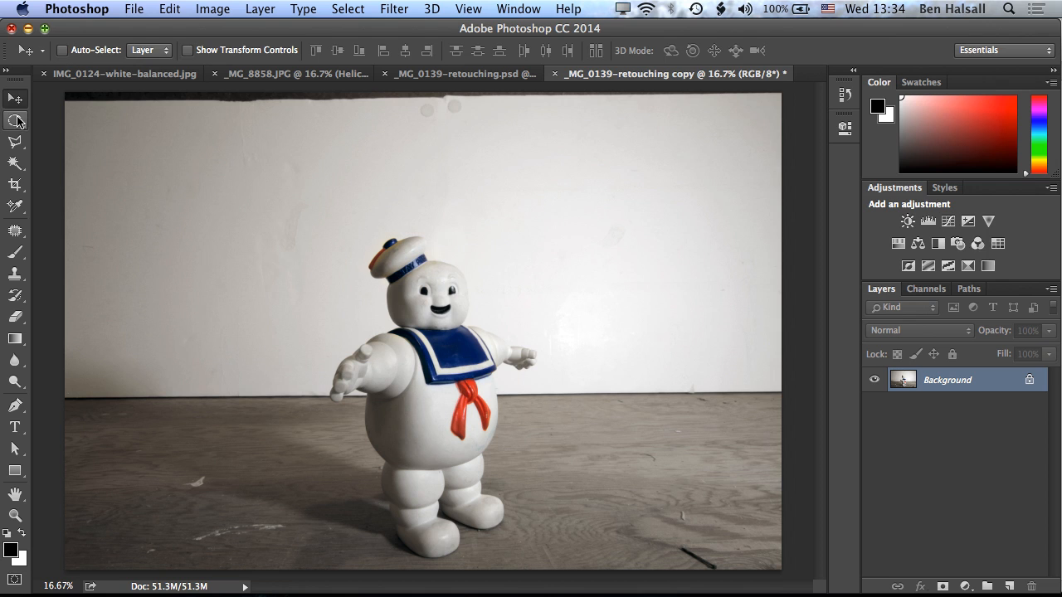
# Select a rectangular area enclosing the whole marshmallow sailor figure with the Rectangular Marquee and copy it.
pyautogui.moveTo(15, 120); pyautogui.dragTo(89, 123)
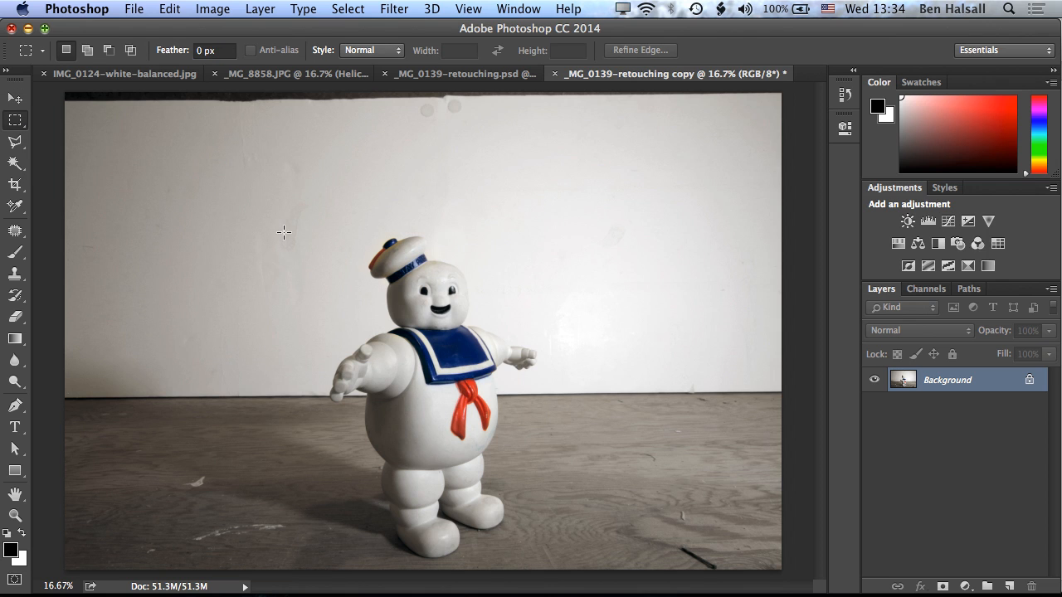
pyautogui.moveTo(236, 190); pyautogui.dragTo(612, 563)
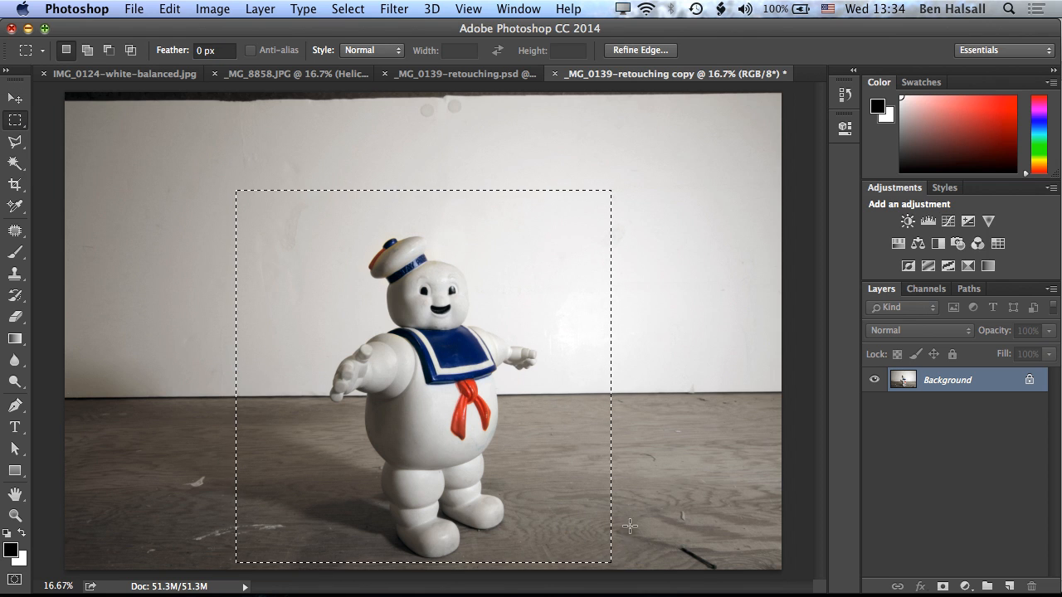
pyautogui.moveTo(248, 187); pyautogui.dragTo(607, 570)
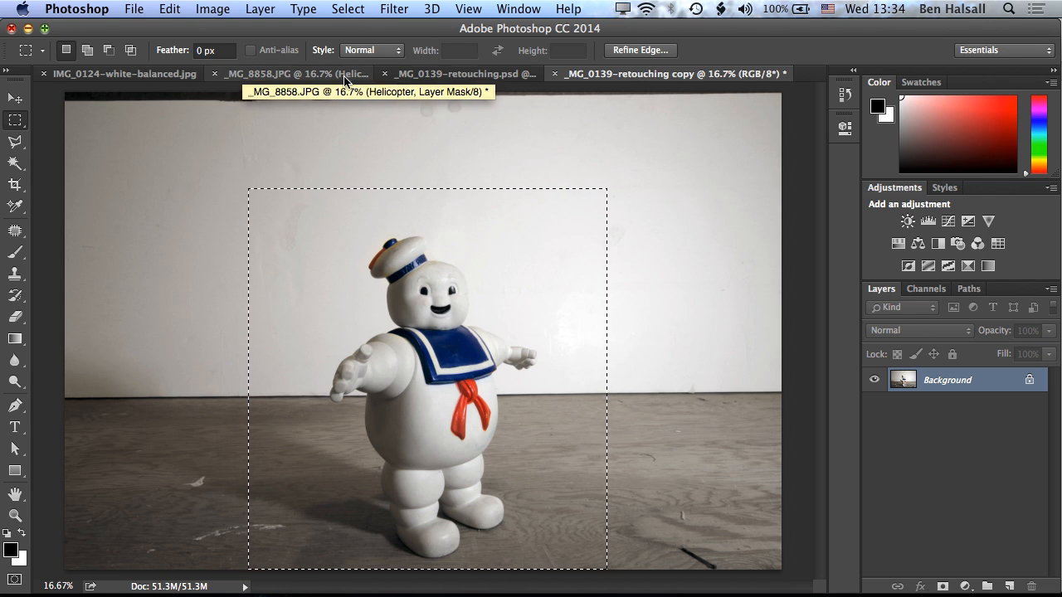
# Paste the copied marshmallow figure into _MG_8858.JPG and convert its new layer to a smart object.
pyautogui.click(439, 77)
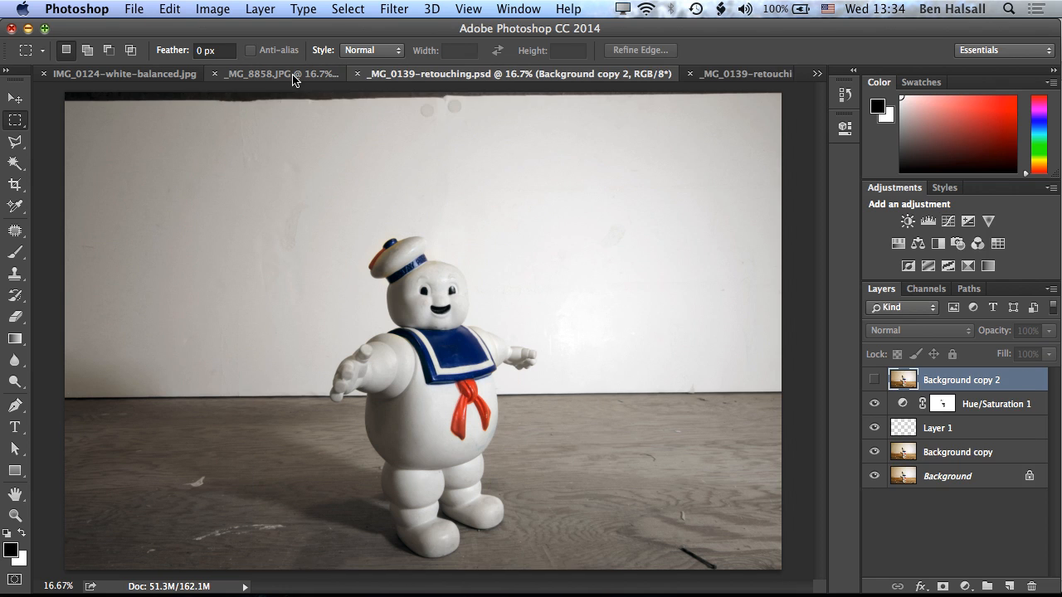
pyautogui.click(293, 76)
pyautogui.press('super+v')
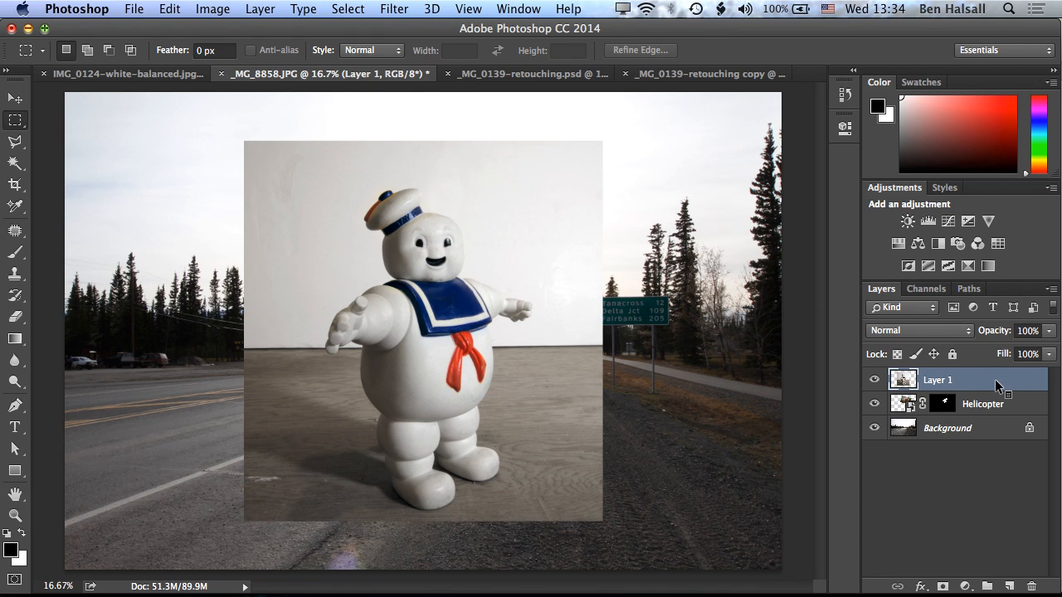
pyautogui.rightClick(996, 386)
pyautogui.click(843, 498)
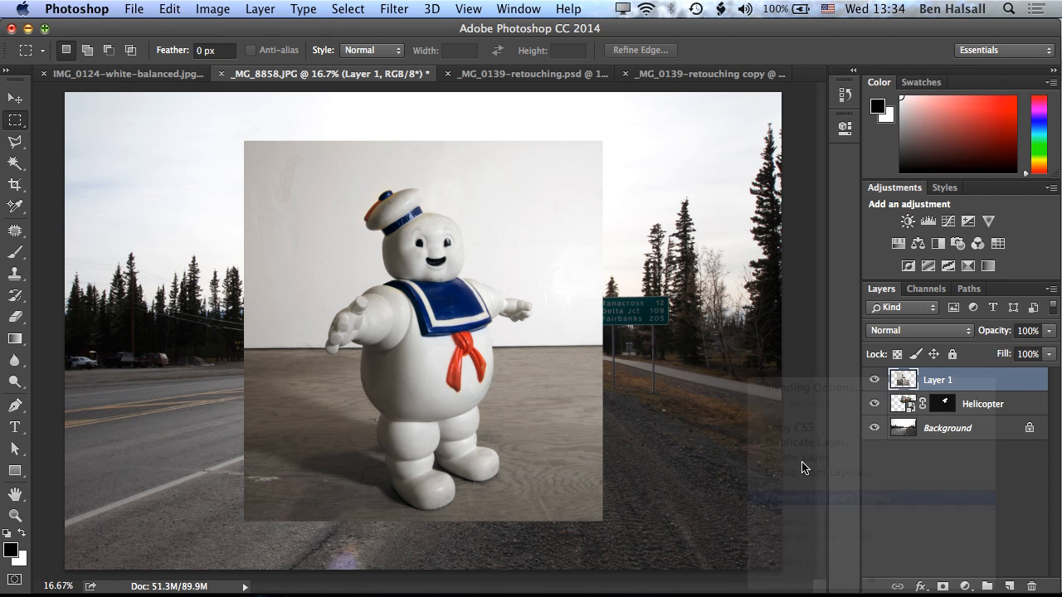
# Start a Magnetic Lasso outline at the marshmallow figure's raised hand, tracing along its arm, shoulder and face up around the sailor hat.
pyautogui.press('super+equal')
pyautogui.press('super+equal')
pyautogui.press('super+equal')
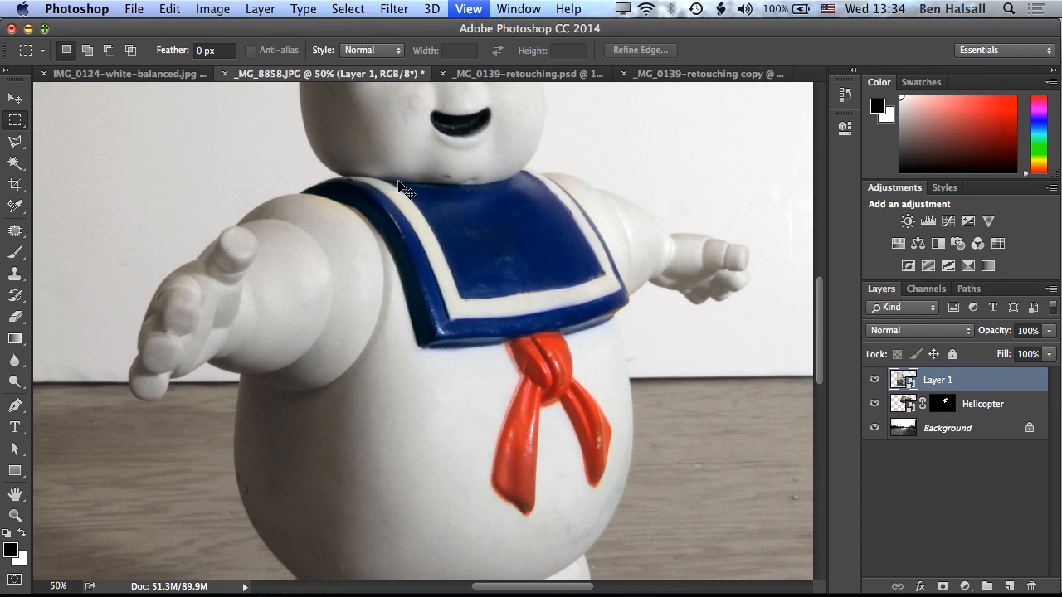
pyautogui.click(15, 142)
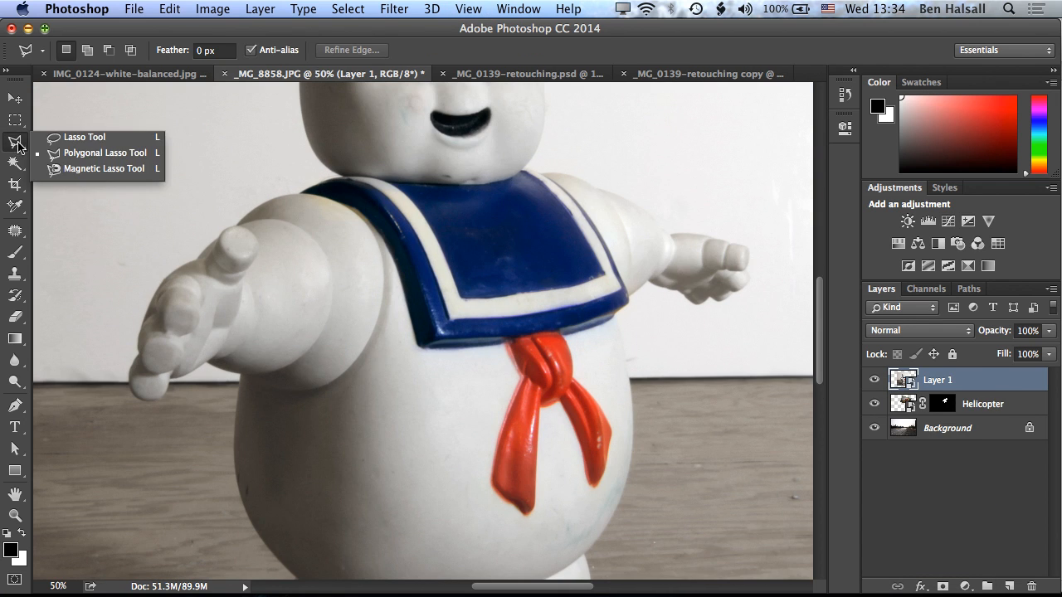
pyautogui.click(93, 168)
pyautogui.click(199, 255)
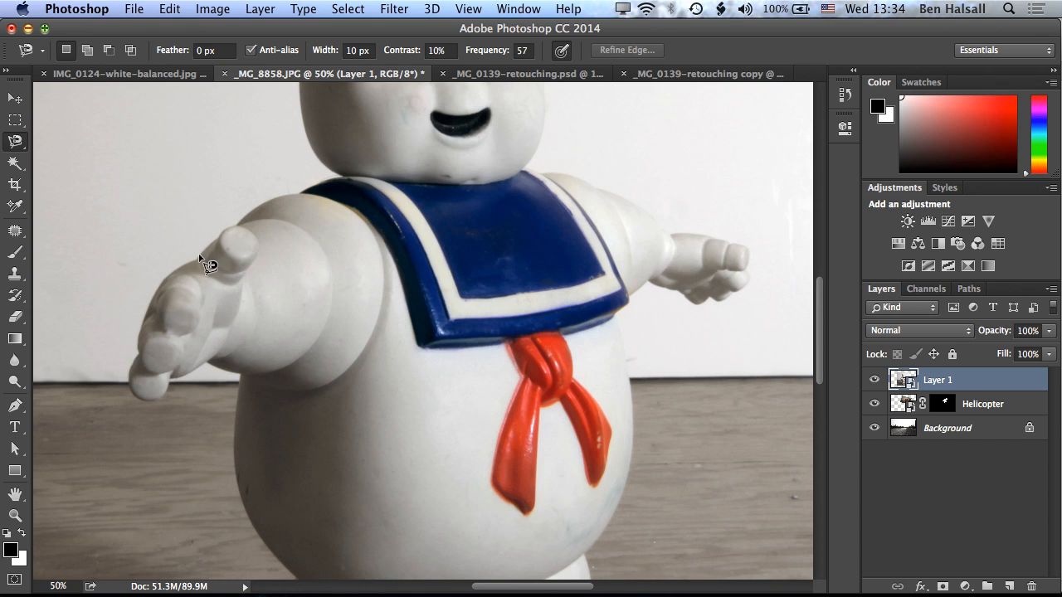
pyautogui.moveTo(339, 177); pyautogui.dragTo(413, 340)
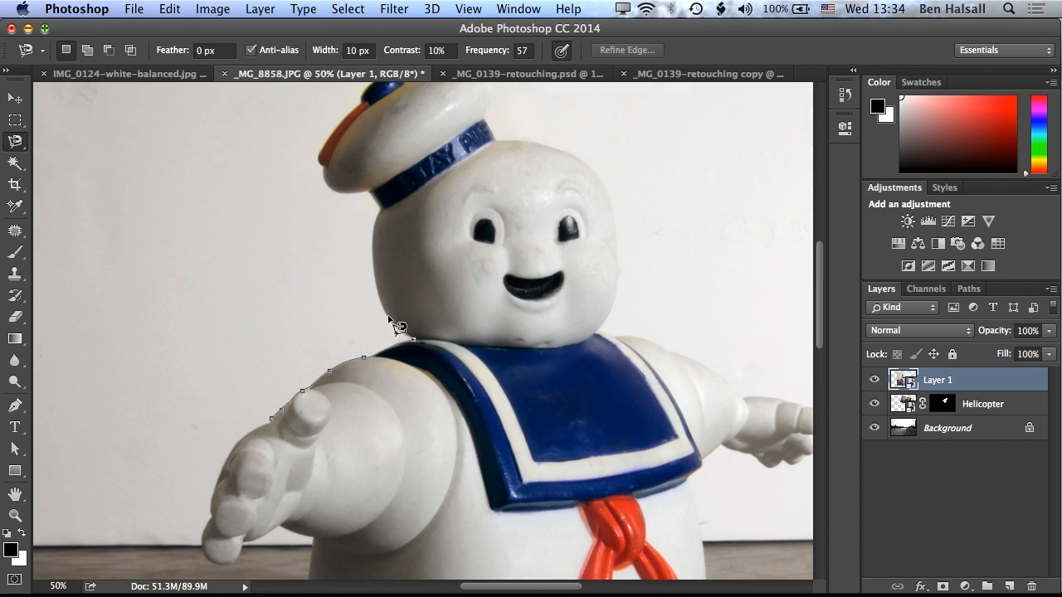
pyautogui.moveTo(372, 244); pyautogui.dragTo(371, 197)
pyautogui.scroll(5, 365, 116)
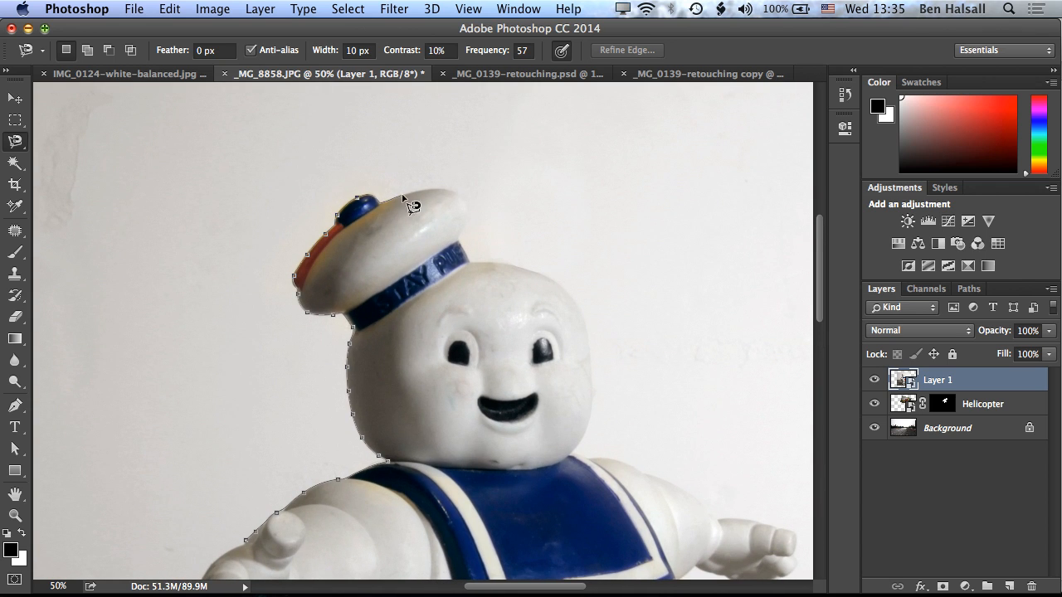
# Continue the Magnetic Lasso outline around the head, outstretched arm, body and both feet, and close it into a selection at the raised hand.
pyautogui.scroll(-5, 598, 345)
pyautogui.hscroll(5, 597, 344)
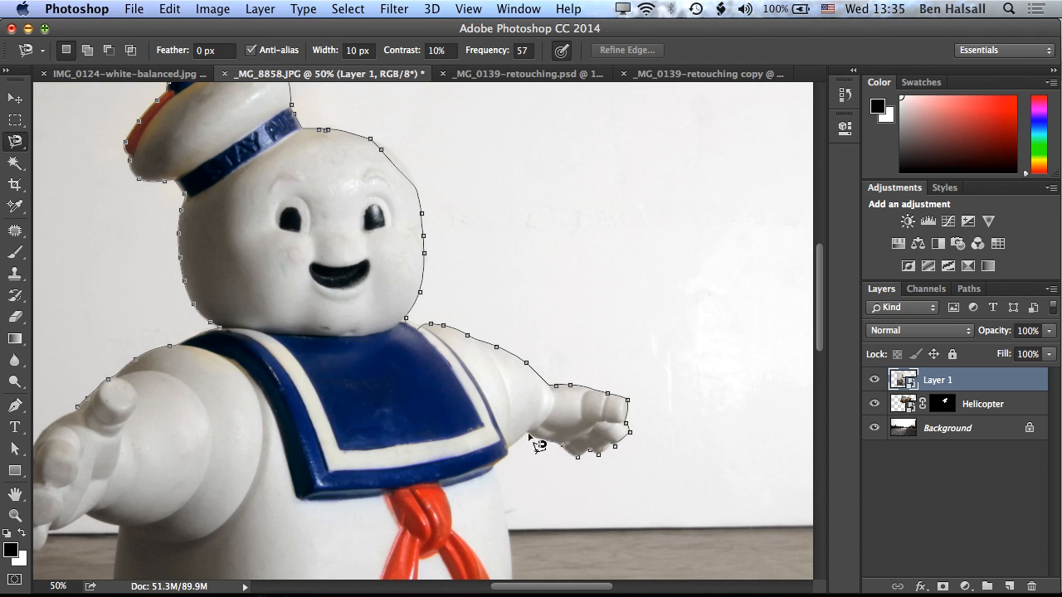
pyautogui.scroll(-10, 537, 445)
pyautogui.hscroll(2, 538, 445)
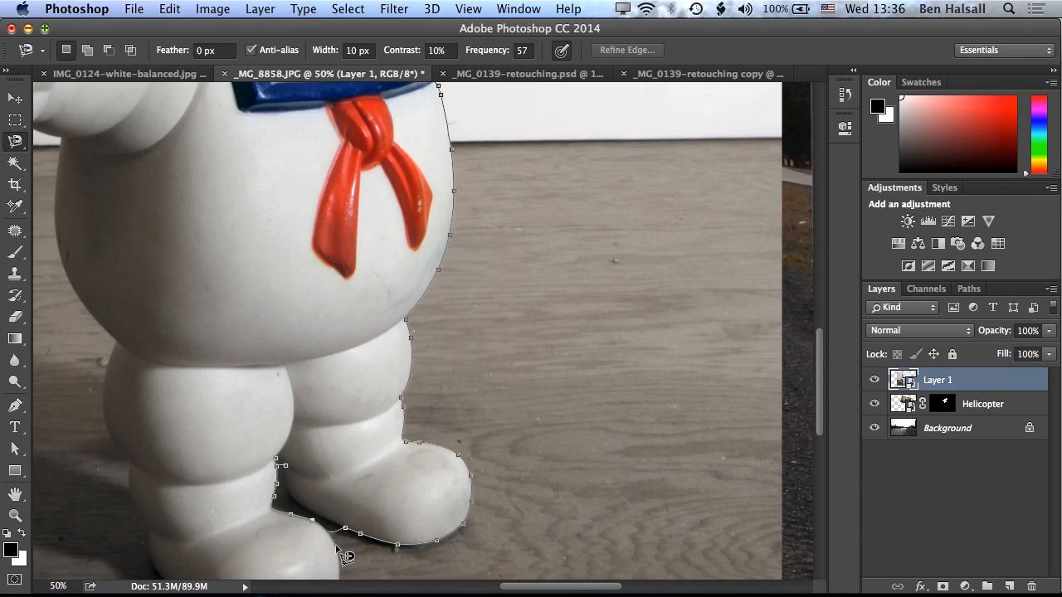
pyautogui.moveTo(337, 552); pyautogui.dragTo(341, 402)
pyautogui.moveTo(125, 308); pyautogui.dragTo(263, 437)
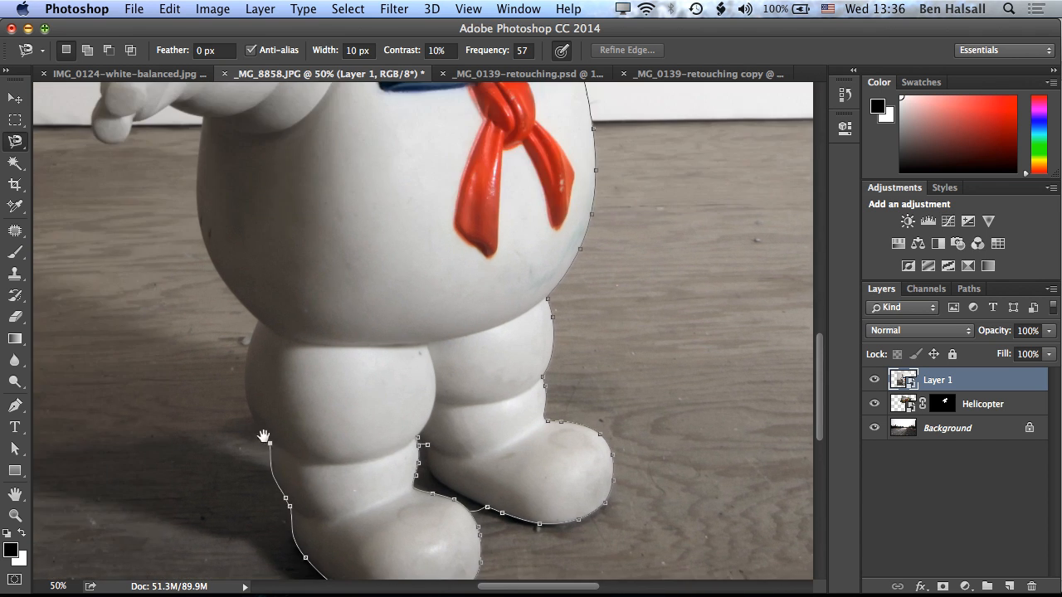
pyautogui.moveTo(249, 319); pyautogui.dragTo(340, 410)
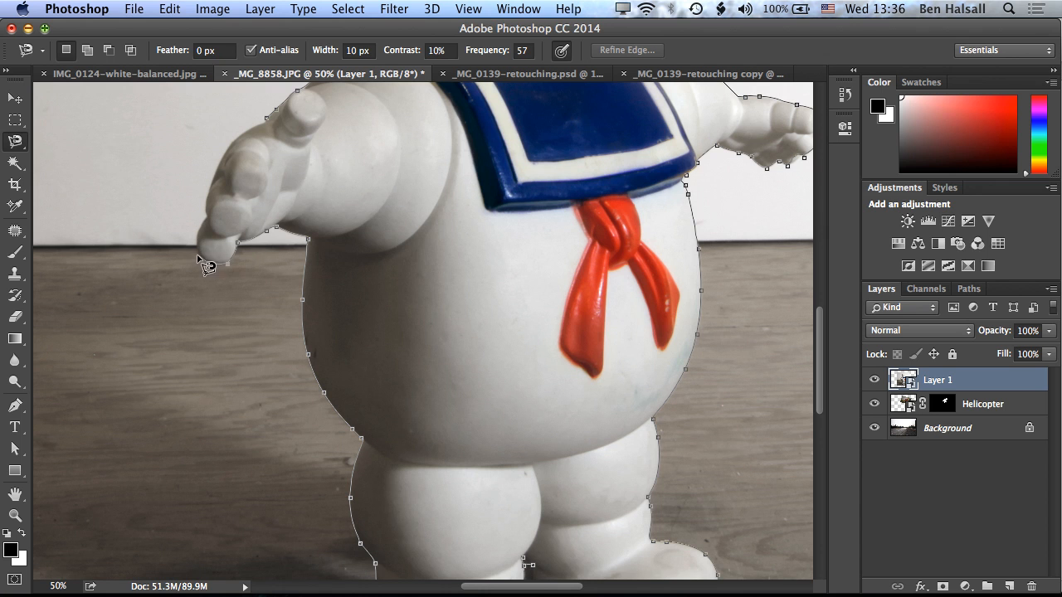
pyautogui.scroll(3, 209, 229)
pyautogui.doubleClick(318, 238)
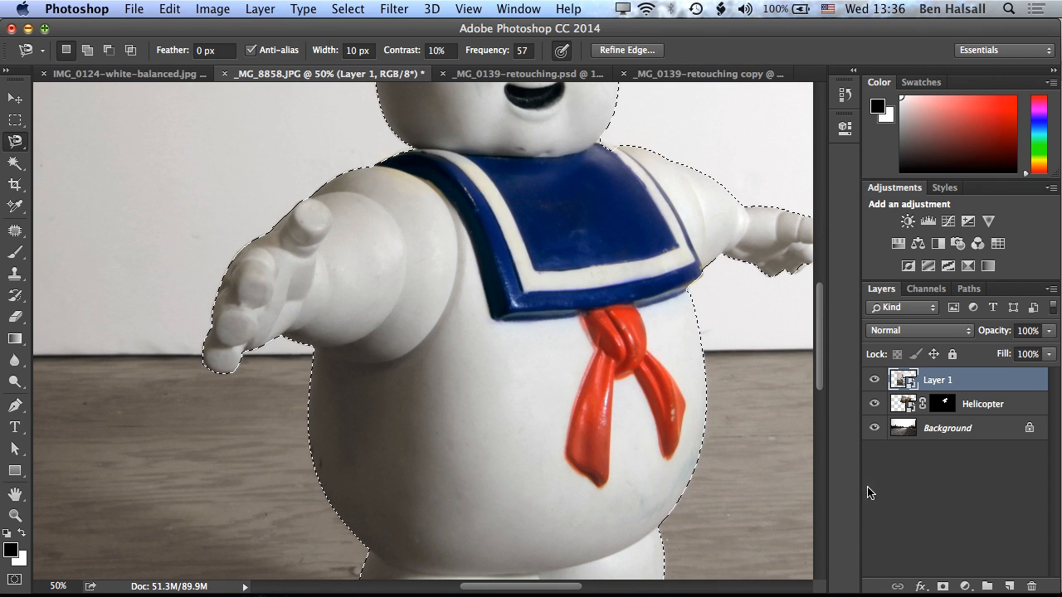
# Add a layer mask to Layer 1 from the selection so only the marshmallow figure shows over the road photo.
pyautogui.click(943, 587)
pyautogui.press('super+minus')
pyautogui.press('super+minus')
pyautogui.press('super+minus')
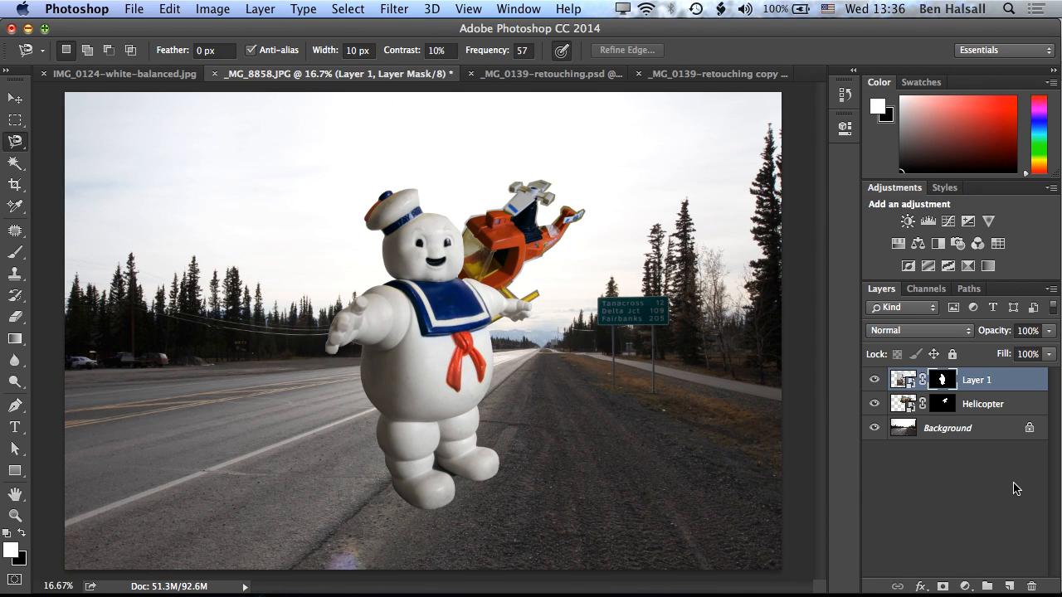
# Scale the marshmallow figure up proportionally to about 123% and position it over the left side of the road, clear of the helicopter.
pyautogui.press('v')
pyautogui.moveTo(463, 369); pyautogui.dragTo(299, 373)
pyautogui.press('super+t')
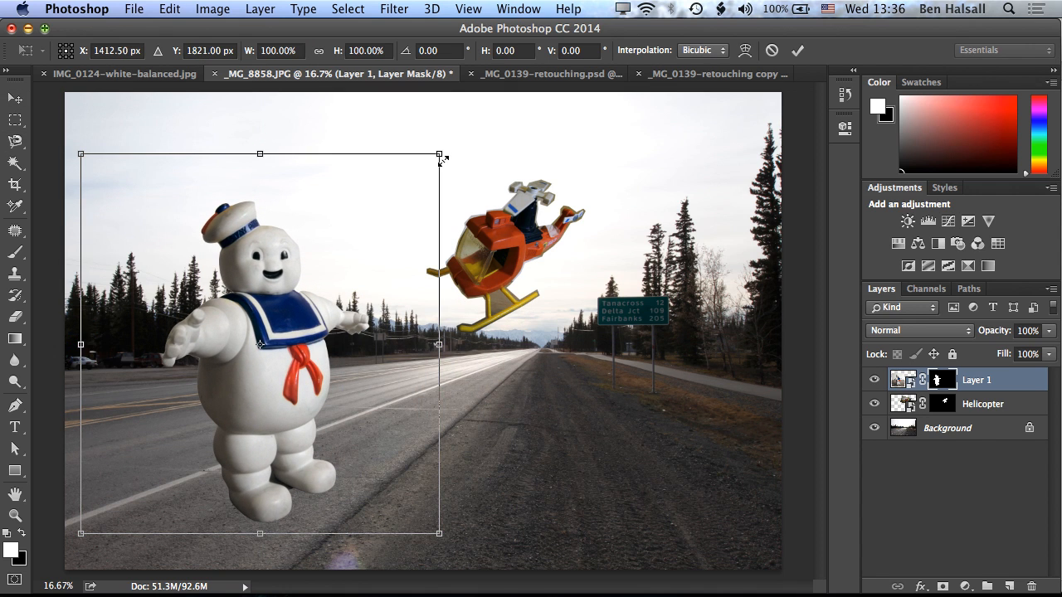
pyautogui.moveTo(442, 159); pyautogui.dragTo(597, 135)
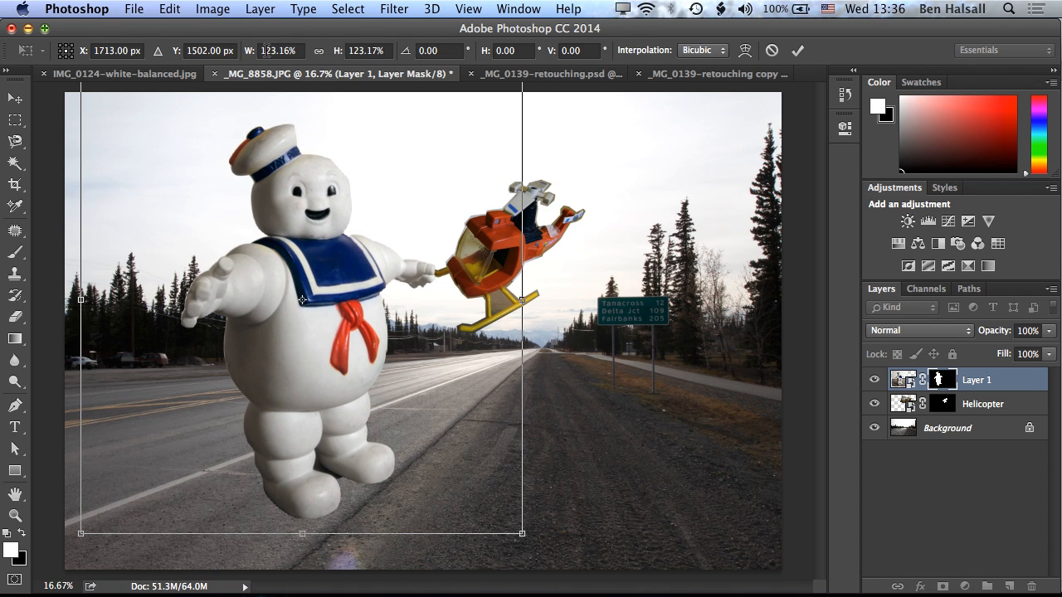
pyautogui.moveTo(327, 290); pyautogui.dragTo(282, 316)
pyautogui.press('Return')
pyautogui.moveTo(290, 372); pyautogui.dragTo(246, 377)
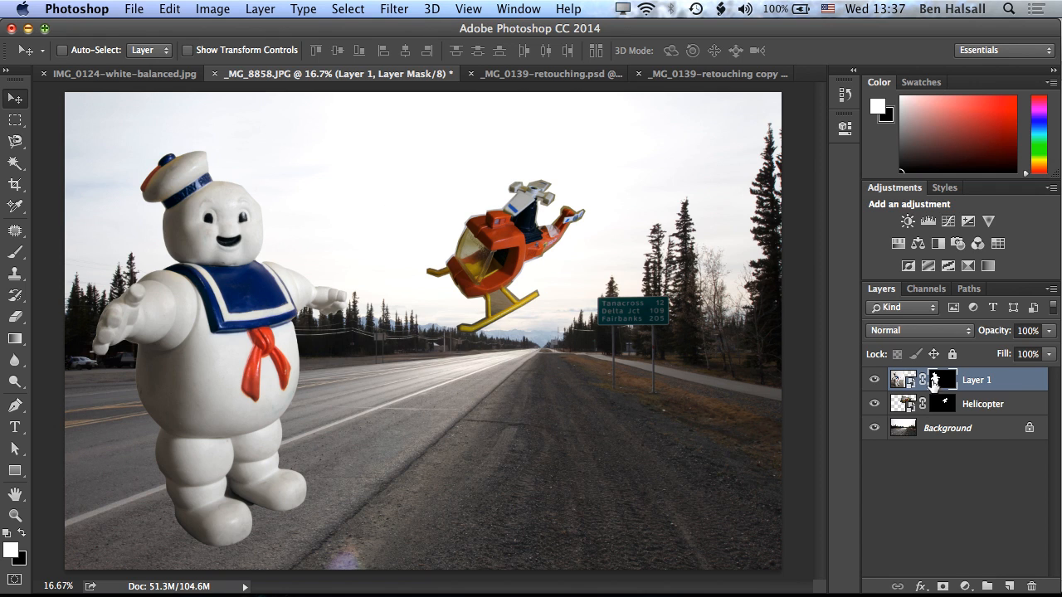
# Rename the marshmallow figure's layer as Stay Puff.
pyautogui.click(1023, 407)
pyautogui.click(1019, 389)
pyautogui.click(1022, 407)
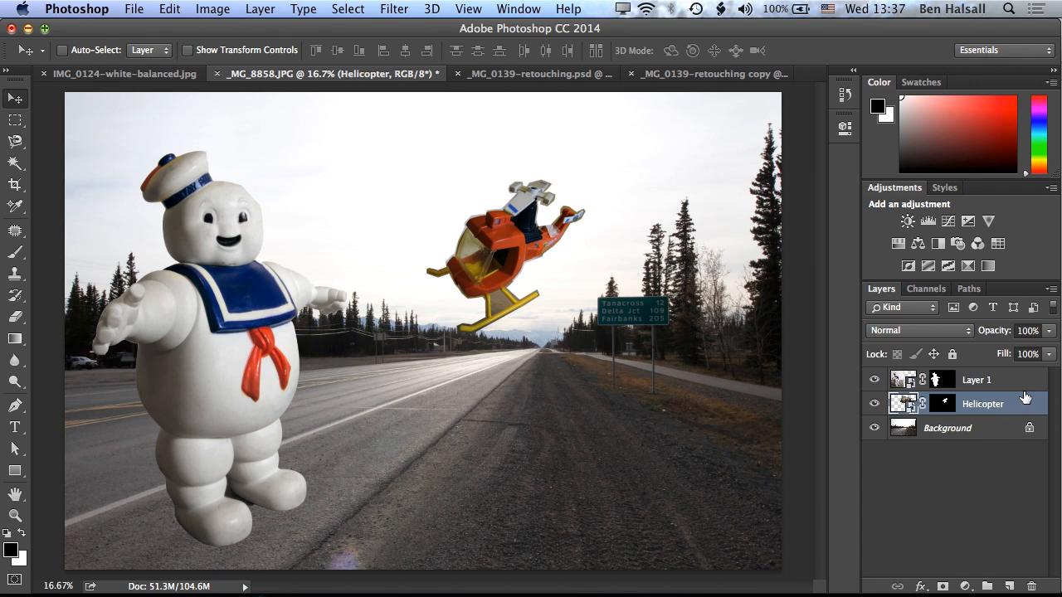
pyautogui.click(1022, 385)
pyautogui.doubleClick(976, 383)
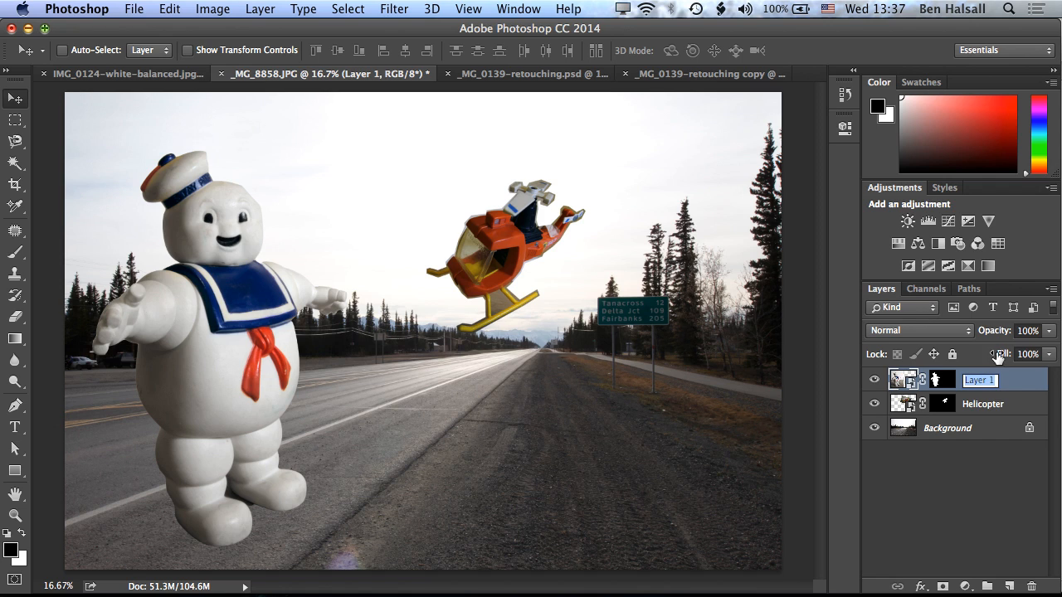
pyautogui.write('Stay Puff')
pyautogui.press('Return')
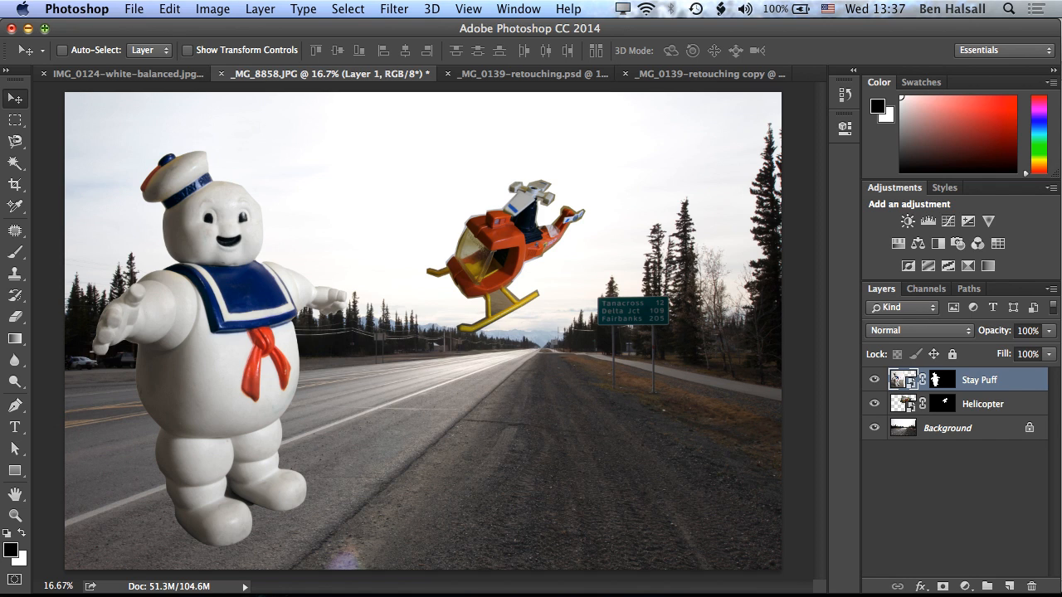
# Shift the helicopter slightly up and to the right, and the marshmallow figure slightly down and to the right, each on its own layer.
pyautogui.click(1027, 407)
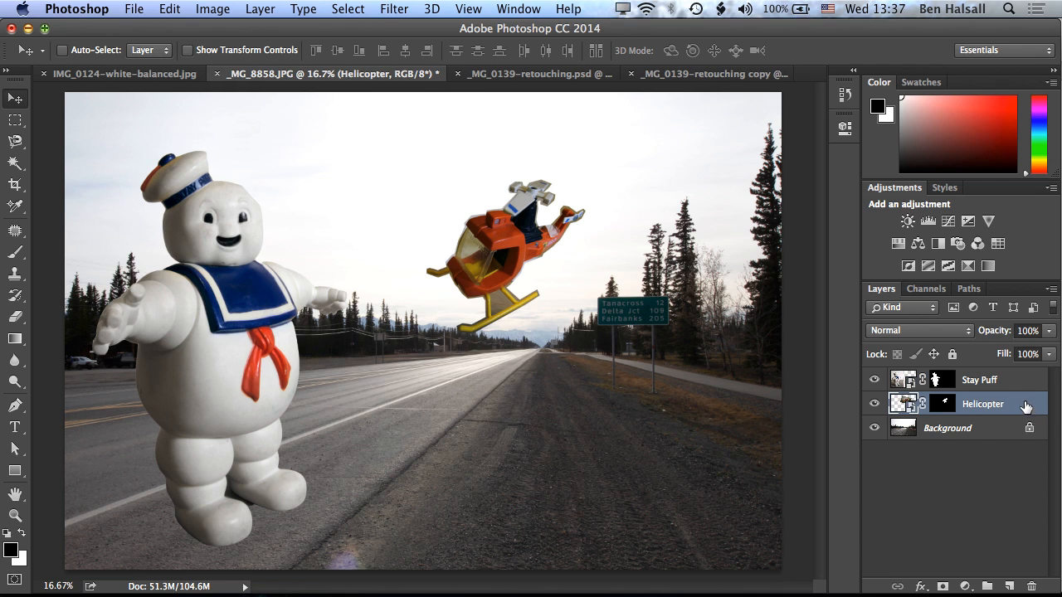
pyautogui.moveTo(520, 262); pyautogui.dragTo(543, 241)
pyautogui.click(1004, 372)
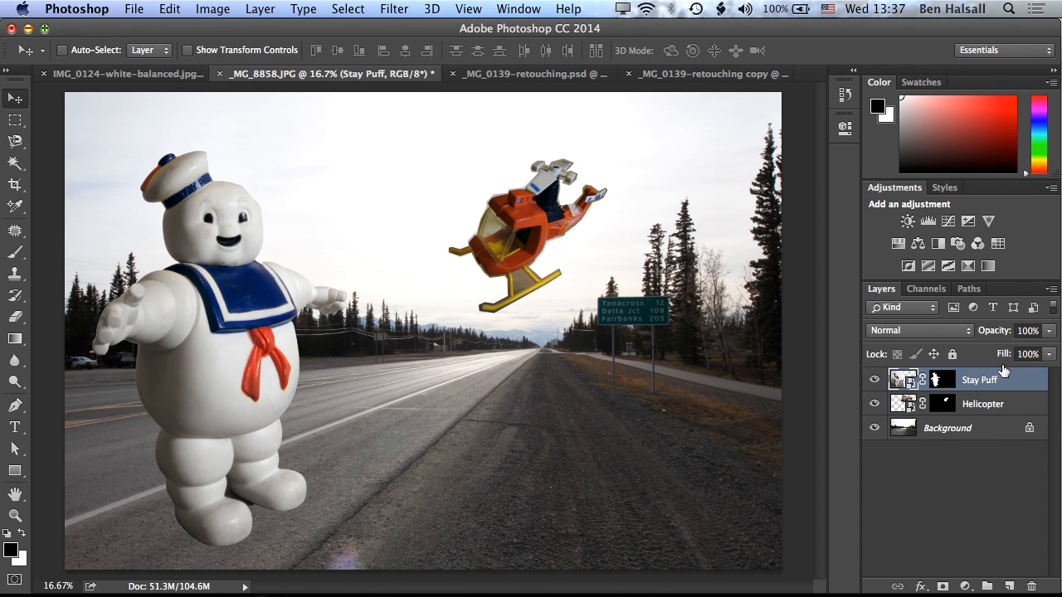
pyautogui.moveTo(249, 195); pyautogui.dragTo(259, 206)
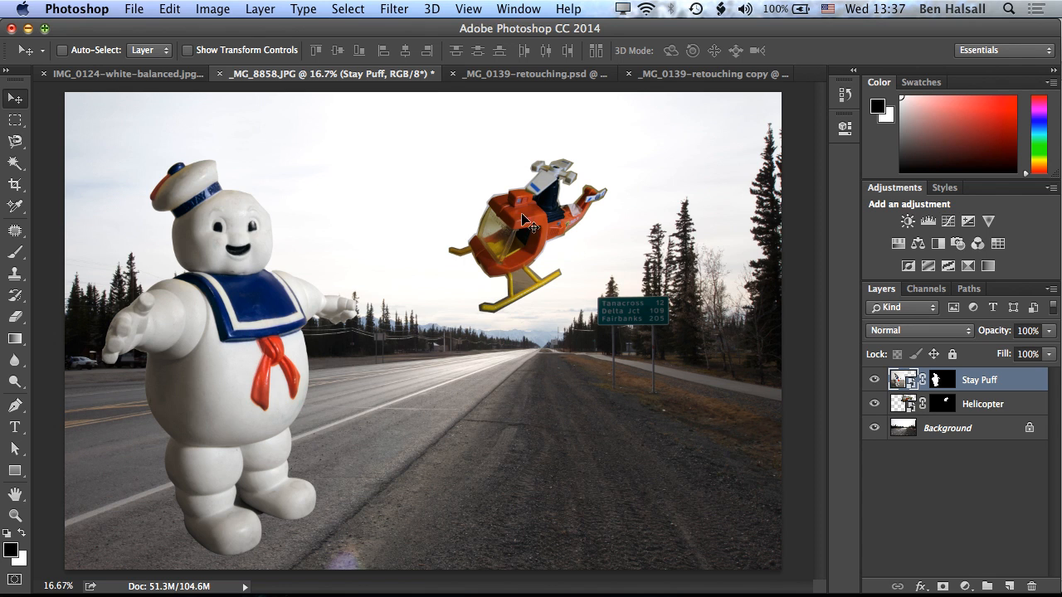
pyautogui.moveTo(524, 224); pyautogui.dragTo(544, 237)
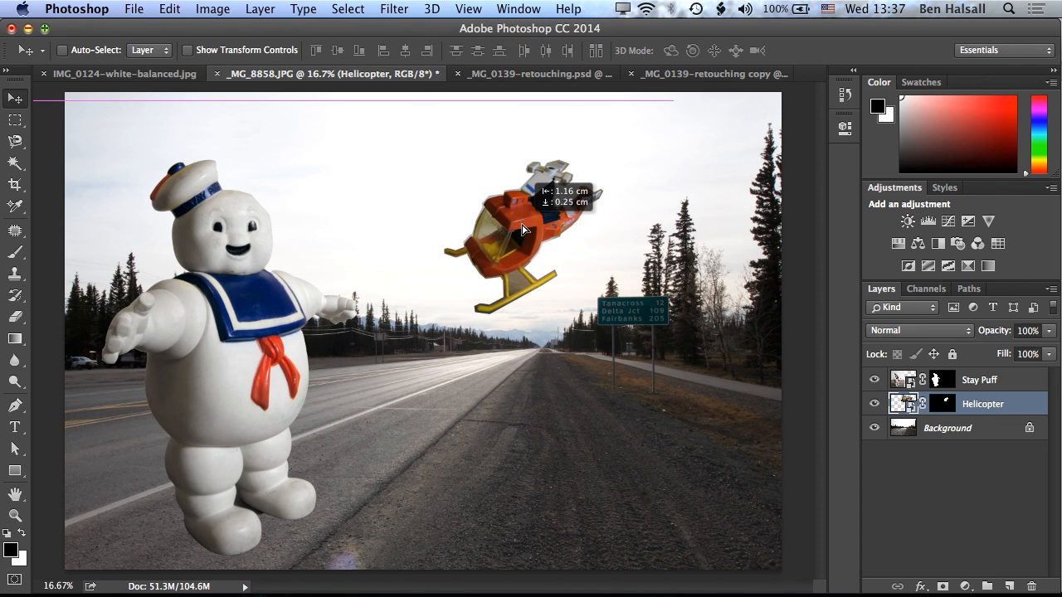
pyautogui.keyDown('super'); pyautogui.click(223, 341); pyautogui.keyUp('super')
pyautogui.moveTo(231, 350)
pyautogui.mouseDown()
pyautogui.moveTo(240, 357)
pyautogui.moveTo(232, 348)
pyautogui.mouseUp()
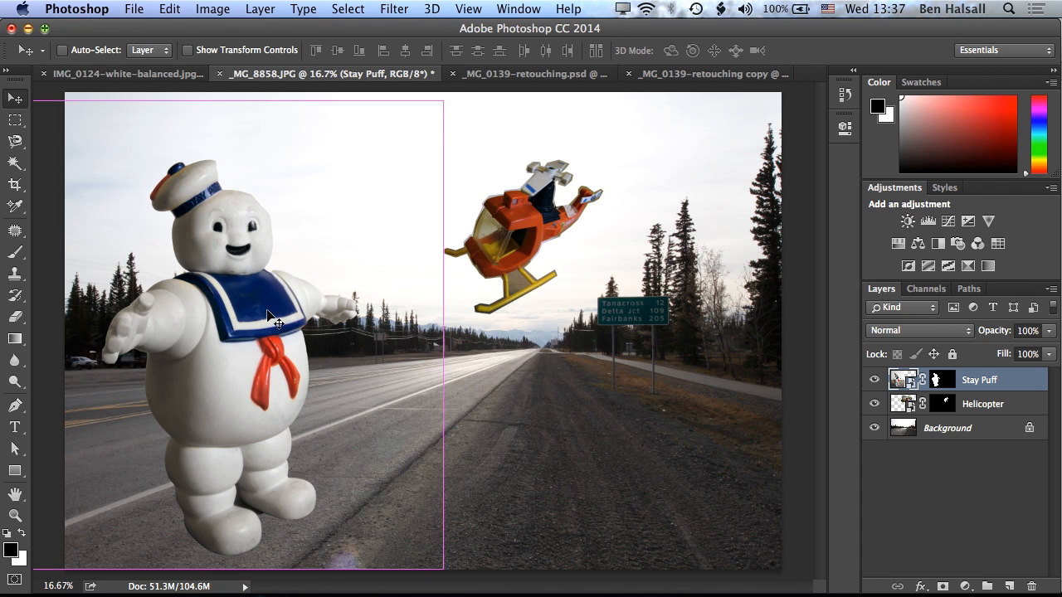
# Scale the marshmallow figure down proportionally to a much smaller size and place it near the road's centre, overlapping the helicopter.
pyautogui.press('super+t')
pyautogui.moveTo(444, 102); pyautogui.dragTo(390, 147)
pyautogui.moveTo(300, 378); pyautogui.dragTo(566, 291)
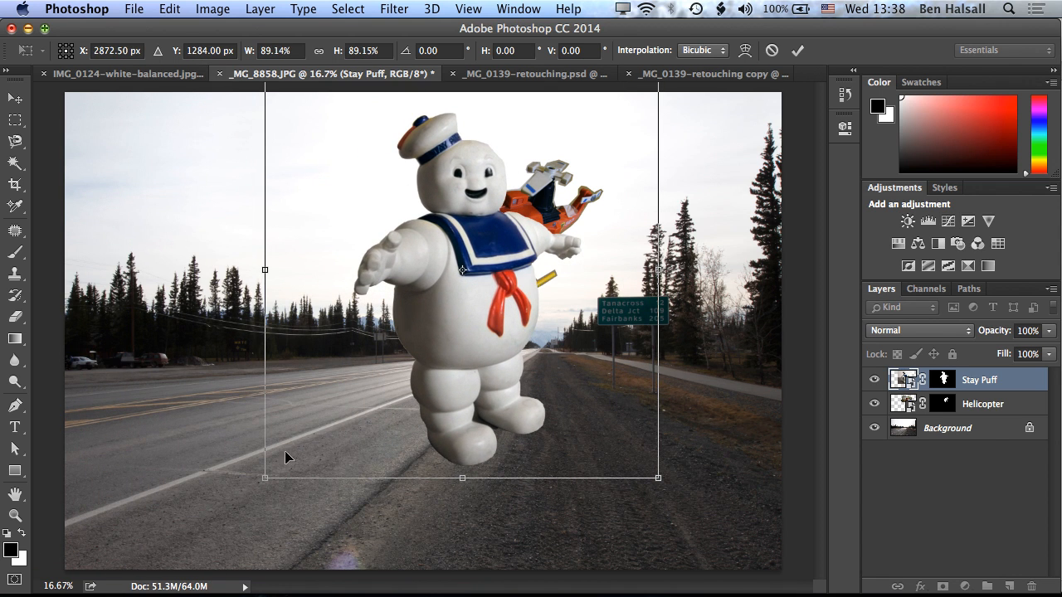
pyautogui.moveTo(264, 477); pyautogui.dragTo(408, 326)
pyautogui.moveTo(548, 225); pyautogui.dragTo(499, 343)
pyautogui.press('Return')
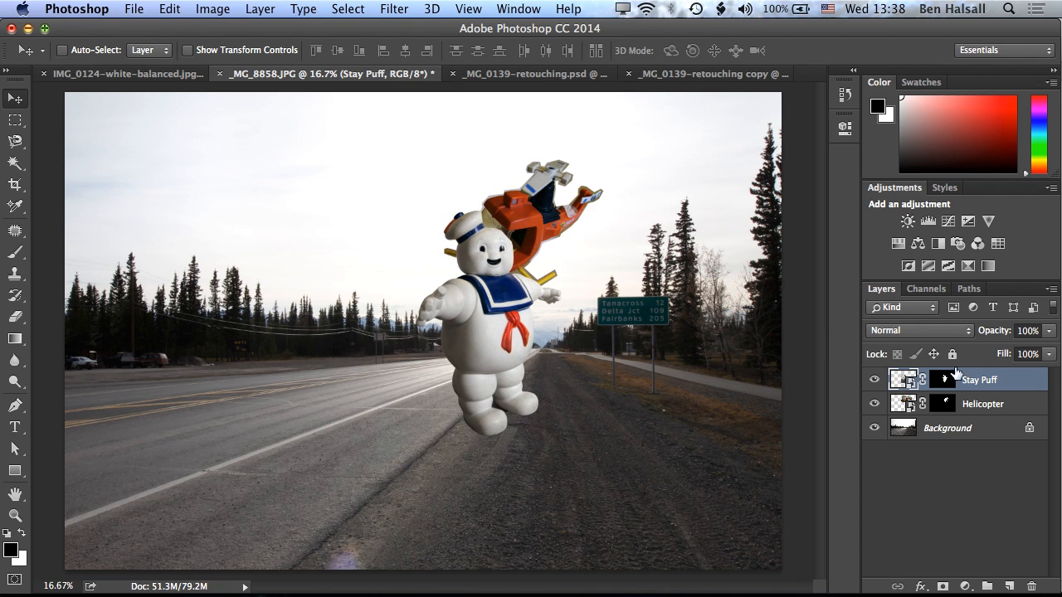
# Stack the Stay Puff layer beneath the Helicopter layer and separate the two objects, with the helicopter in the sky above the road sign.
pyautogui.moveTo(1010, 390); pyautogui.dragTo(1018, 400)
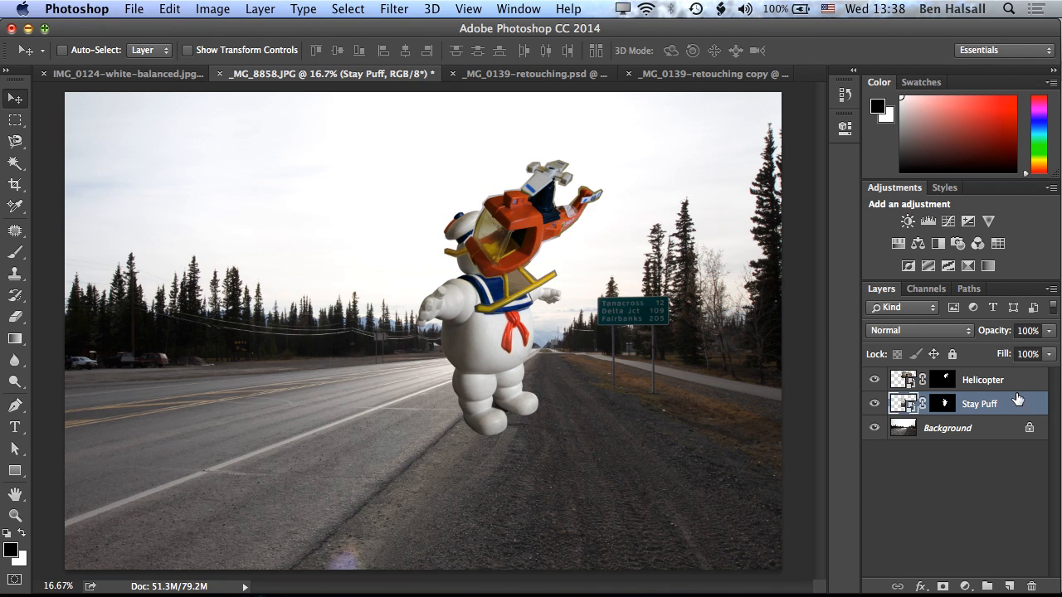
pyautogui.click(982, 379)
pyautogui.moveTo(508, 235); pyautogui.dragTo(633, 194)
pyautogui.click(900, 404)
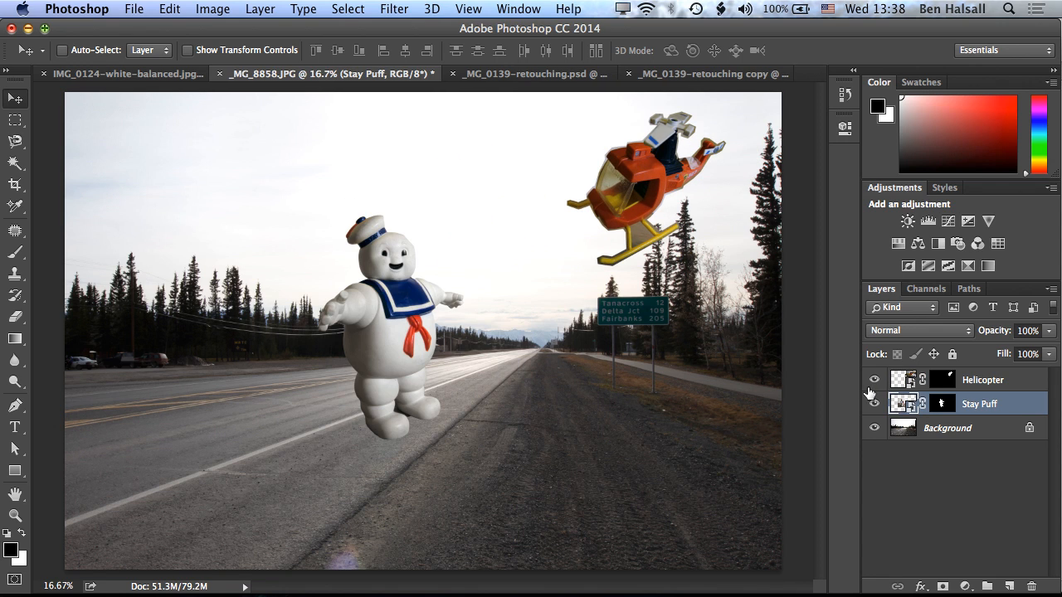